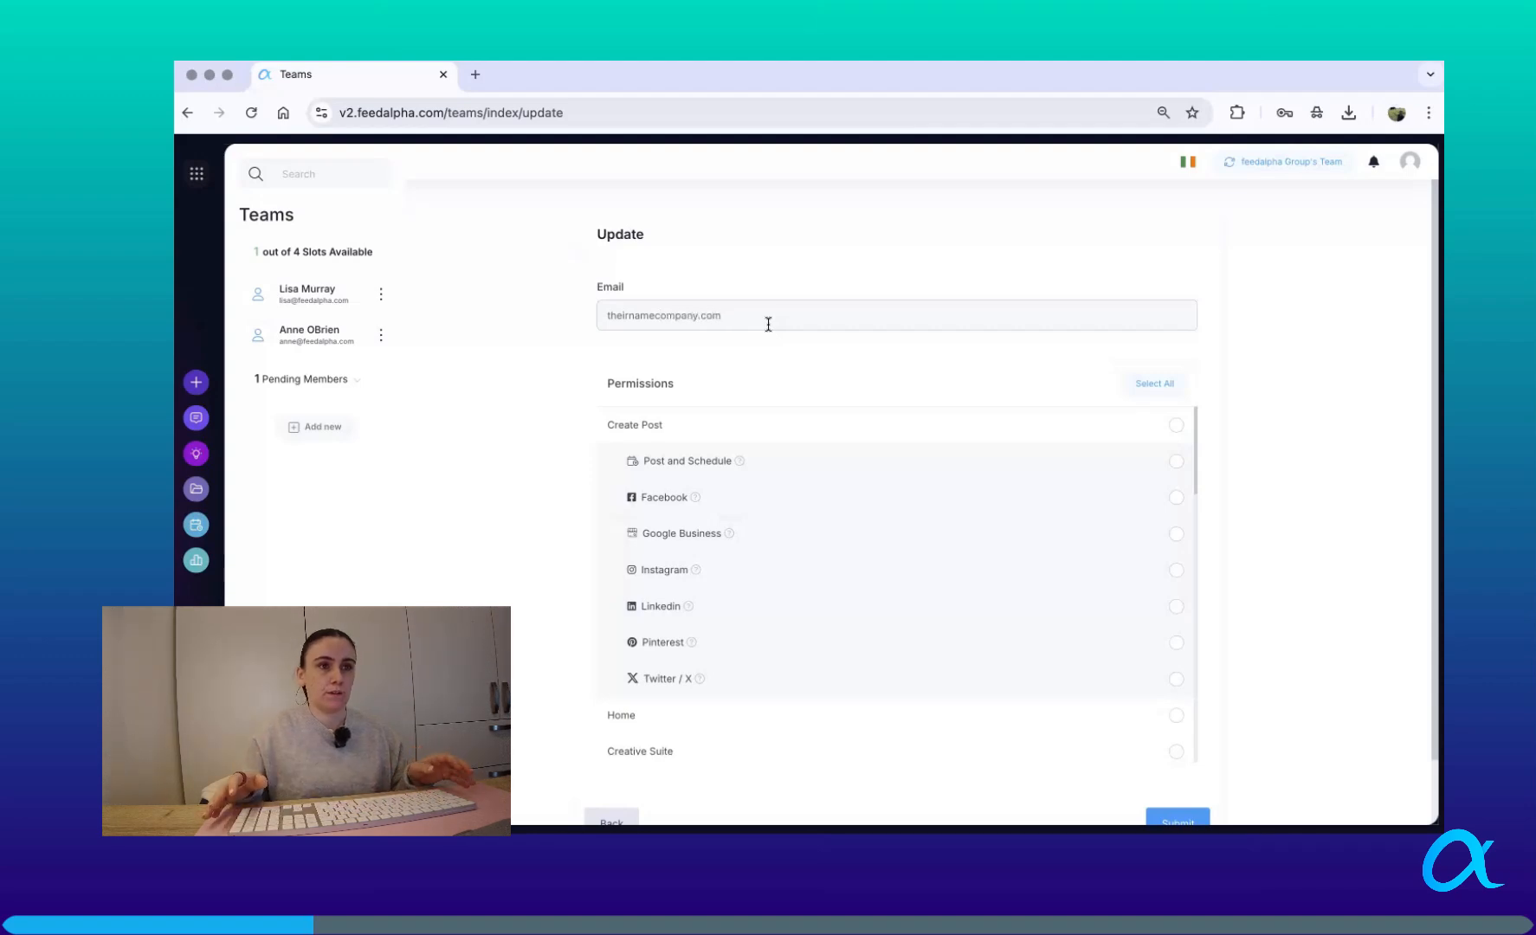
- Insert the missing @ sign in the new team member's email and grant them all permissions
left_click(654, 316)
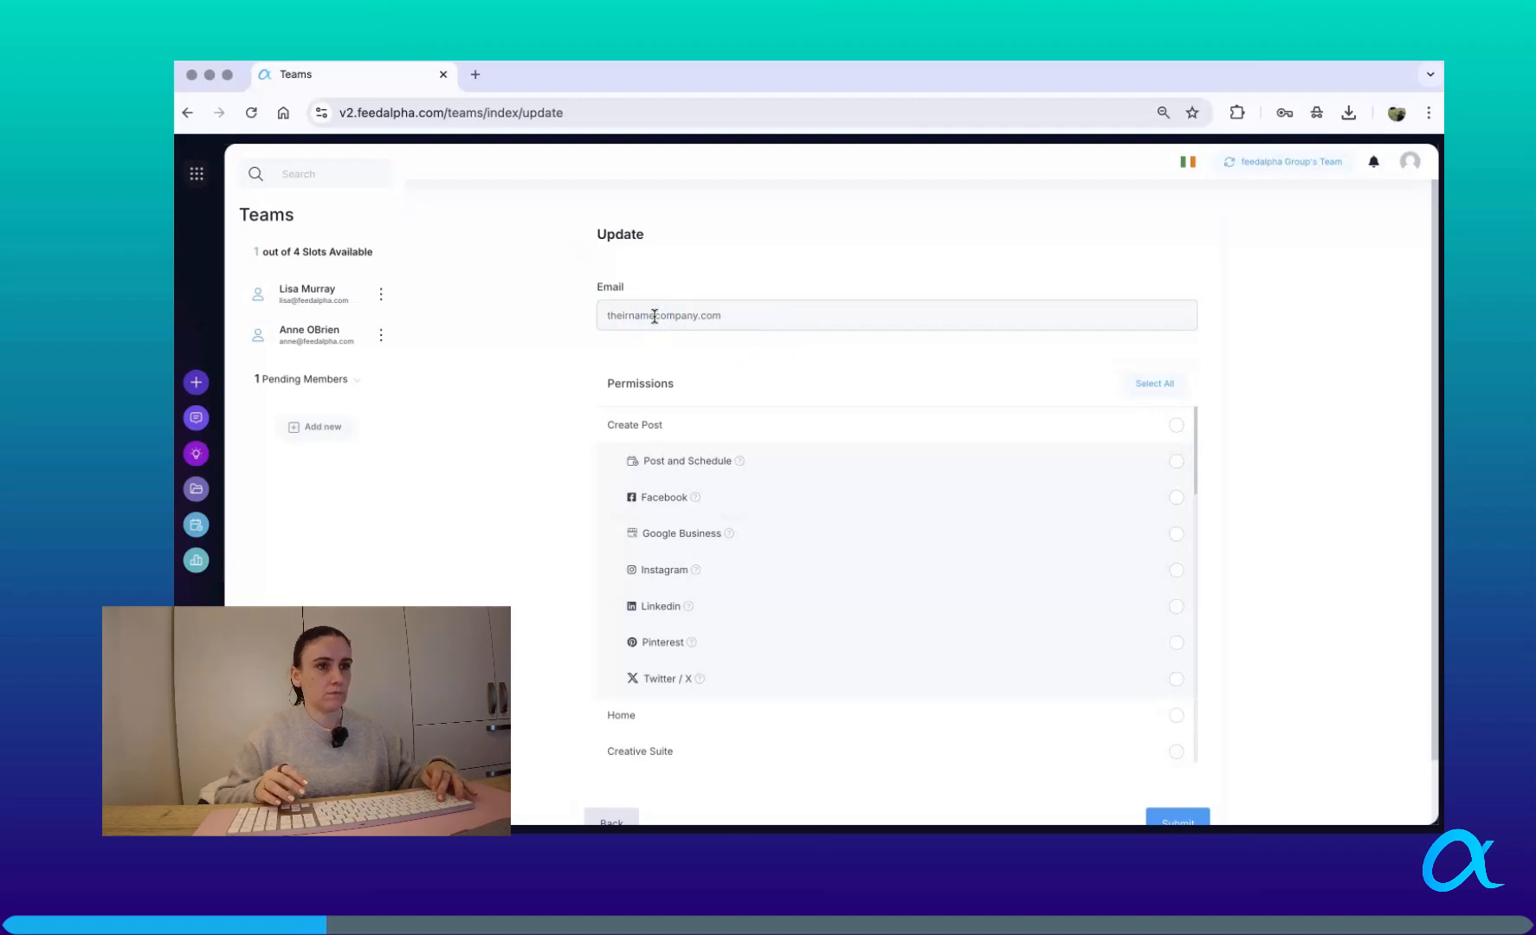
type("@")
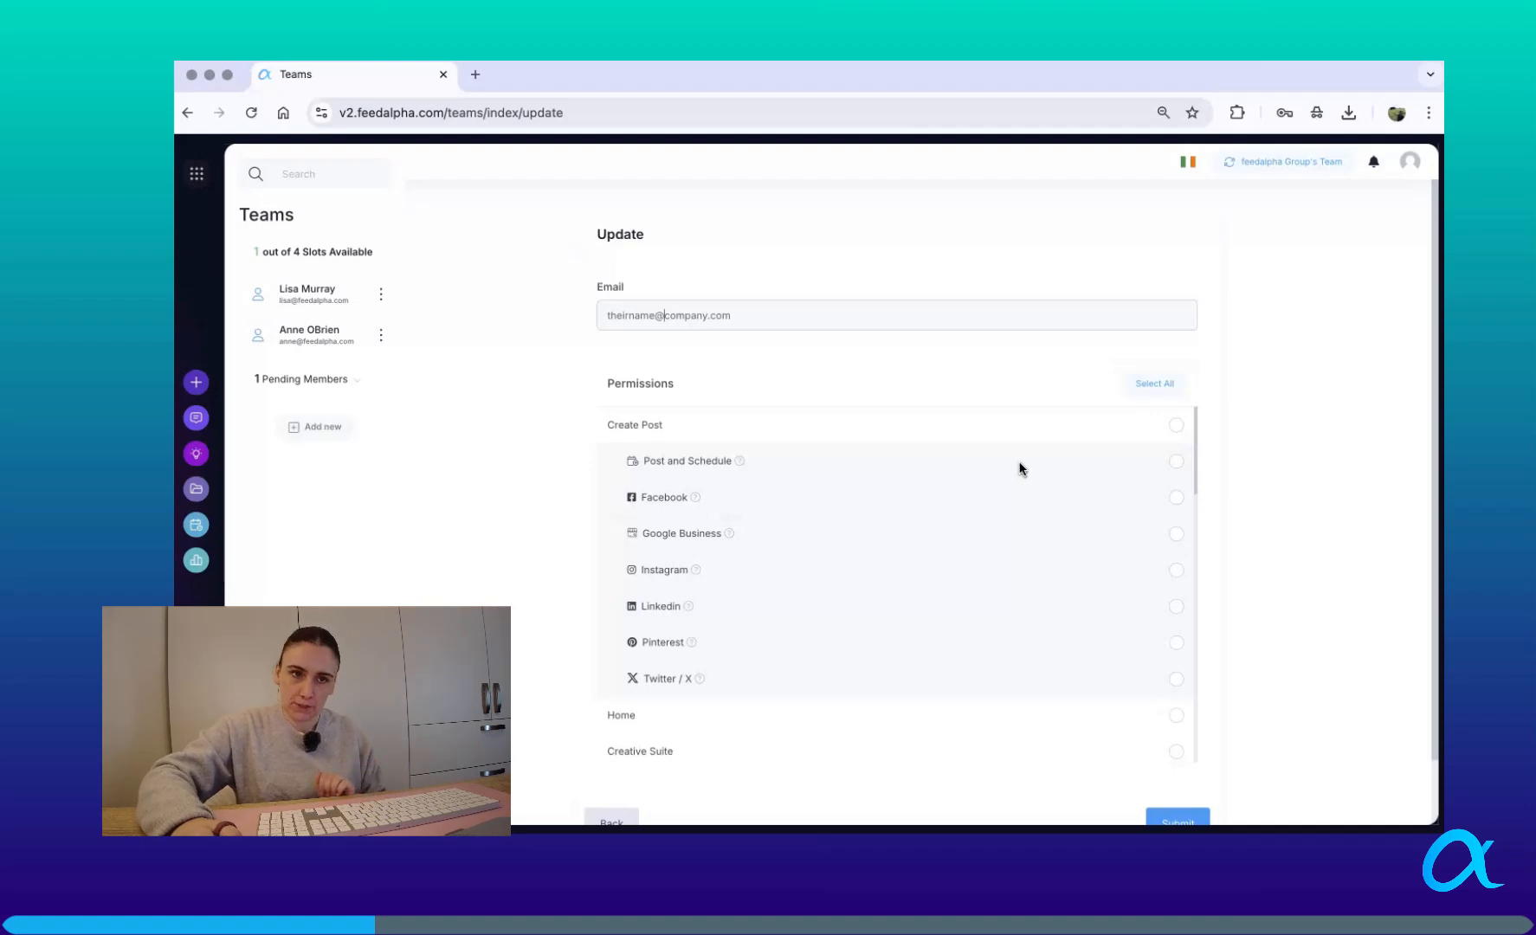
left_click(1152, 399)
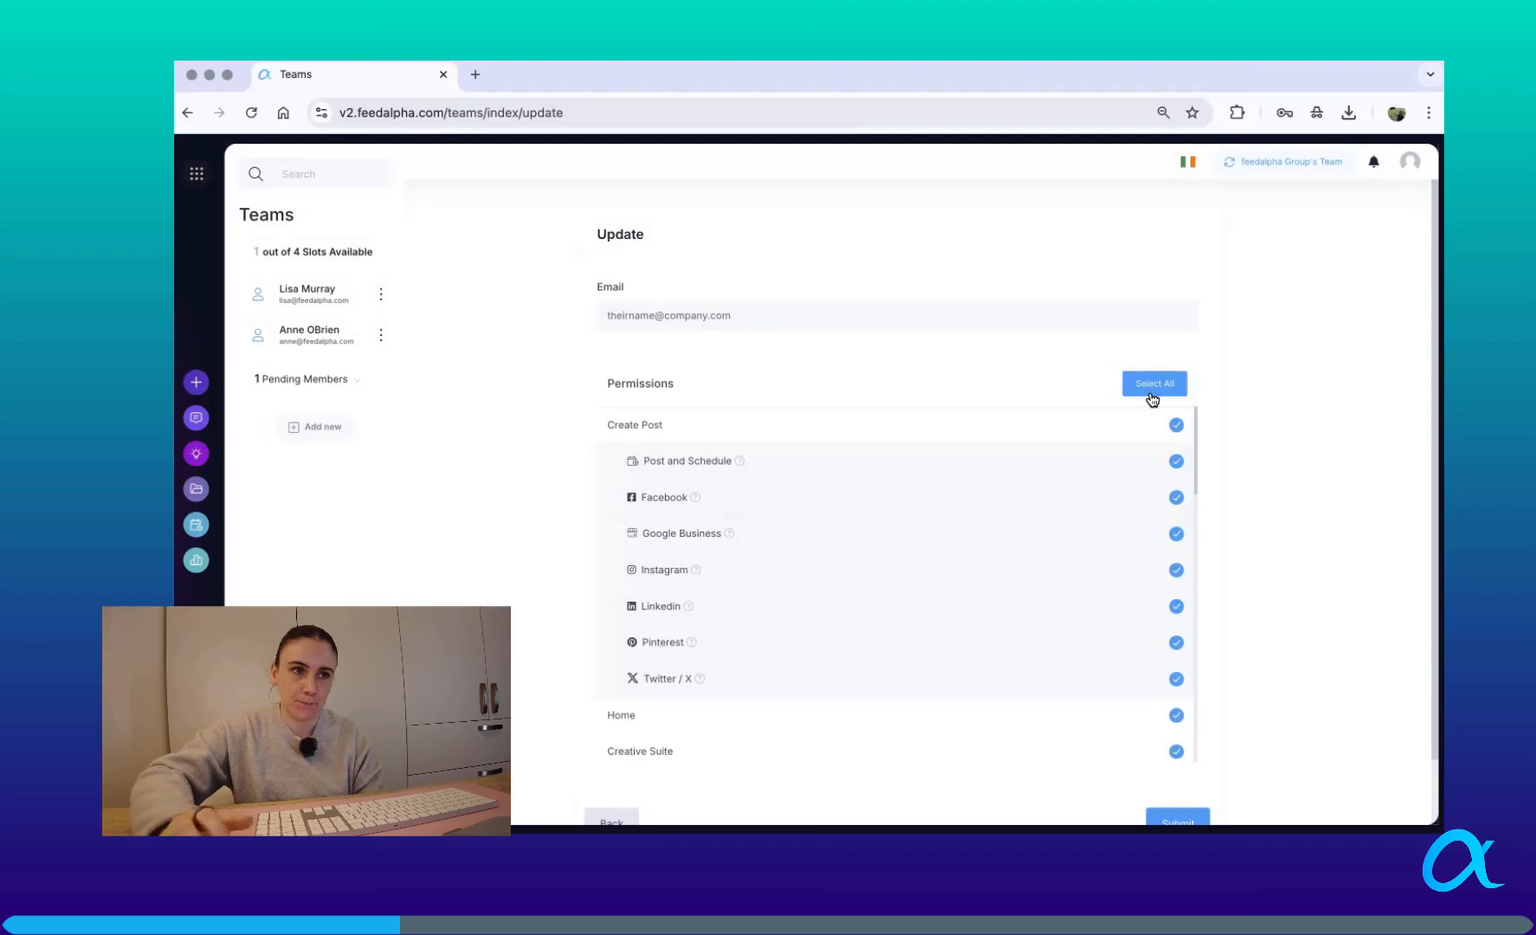
left_click(1141, 401)
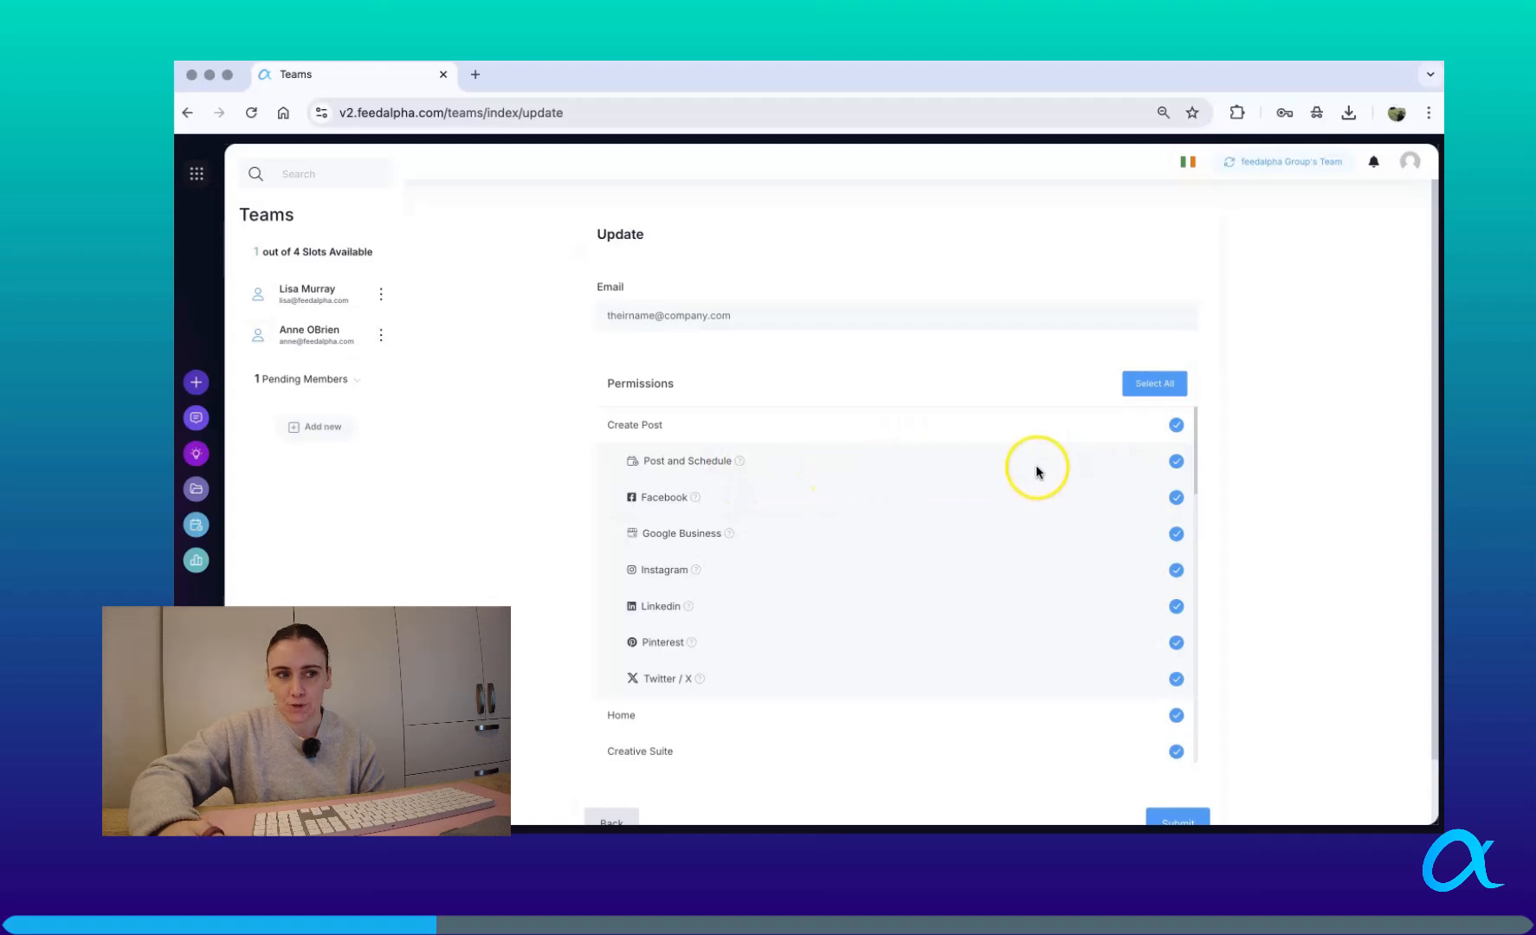
- Withdraw the Post and Schedule permission and the Approve Posts permission from the new team member
left_click(1174, 462)
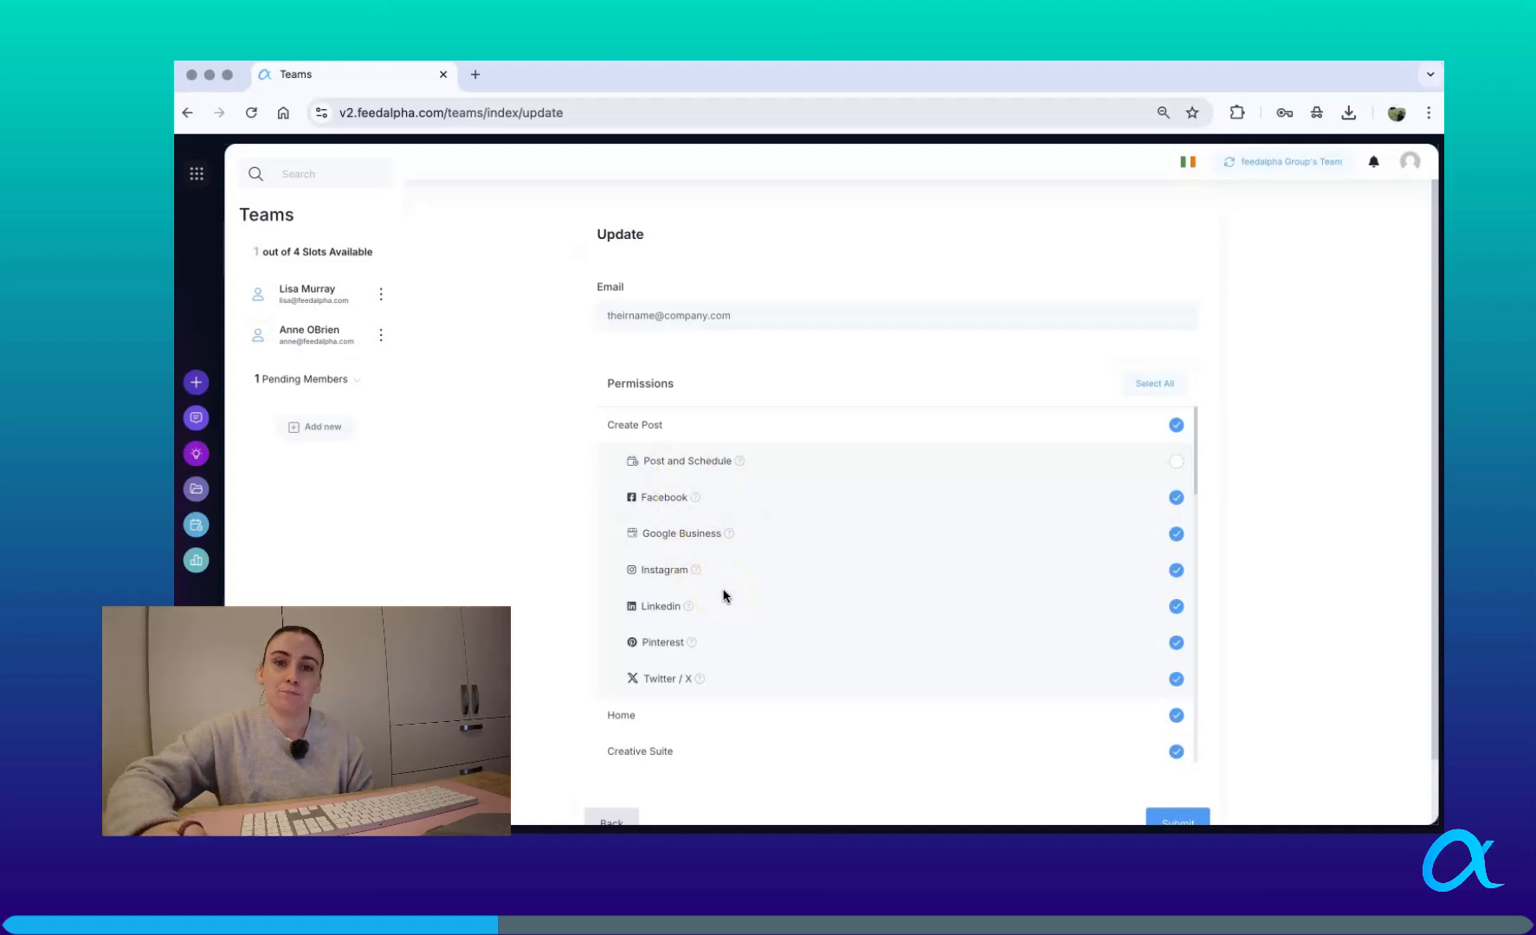
scroll(862, 625, "down", 3)
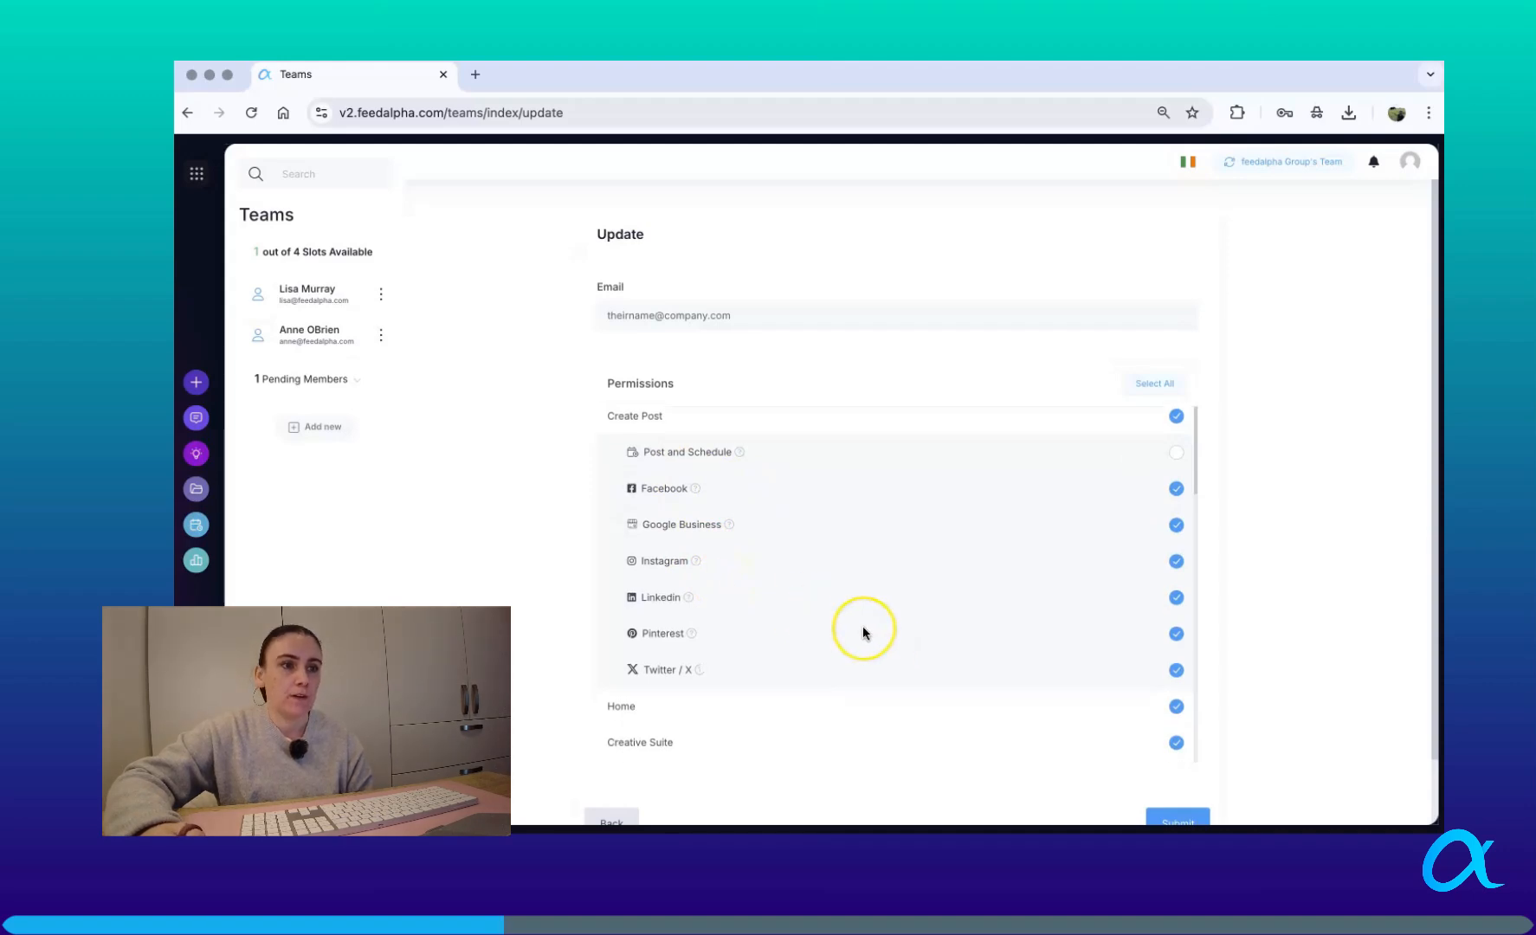
scroll(862, 632, "down", 4)
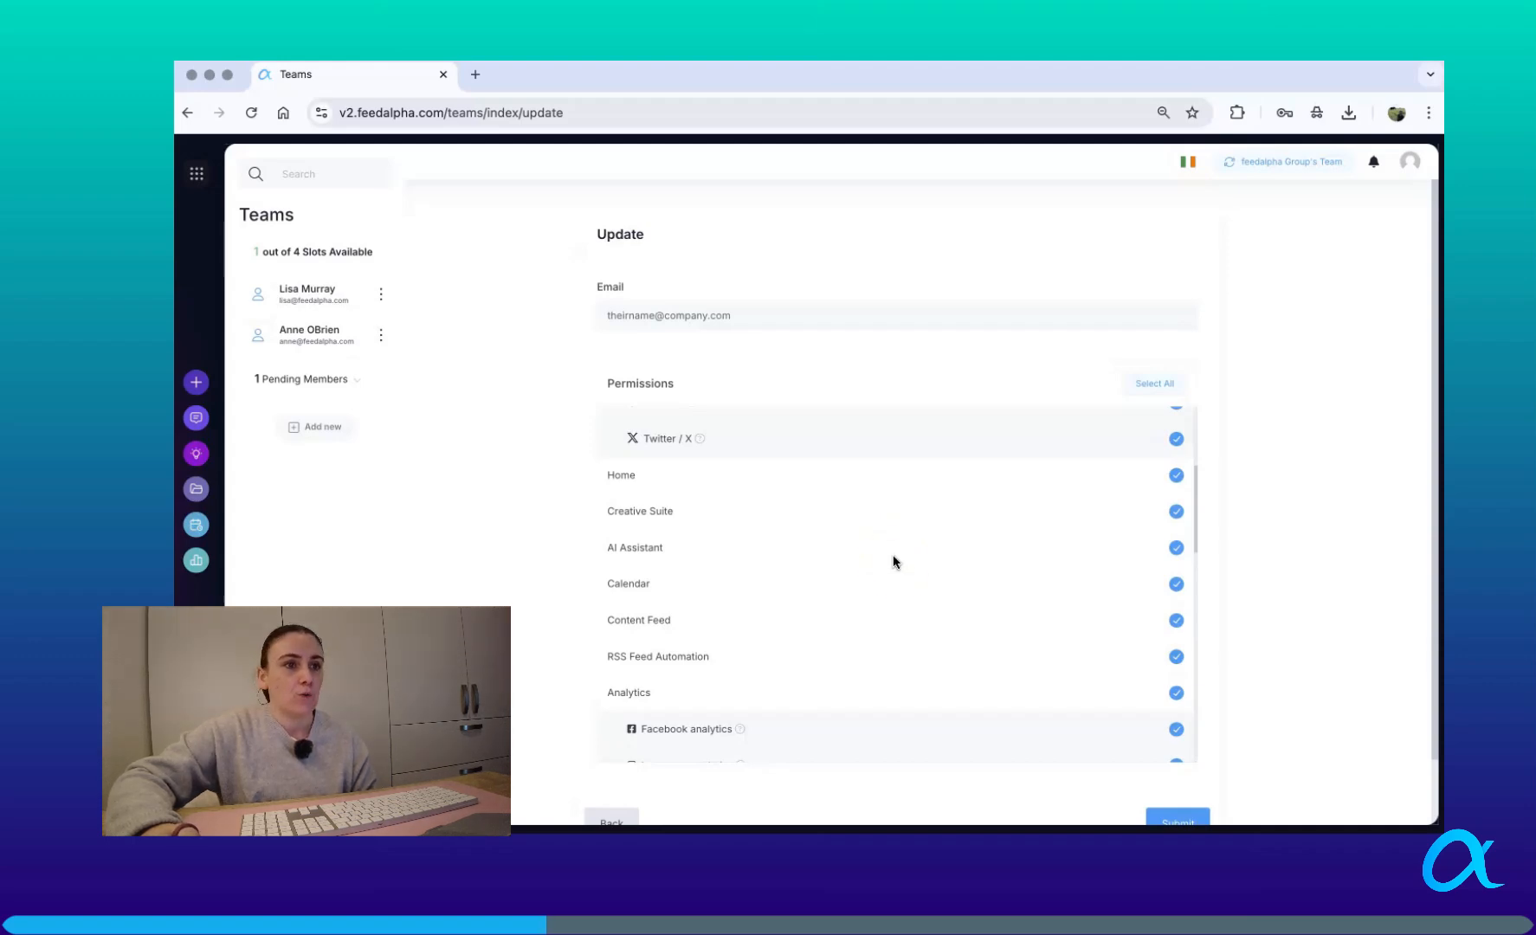
scroll(894, 558, "down", 2)
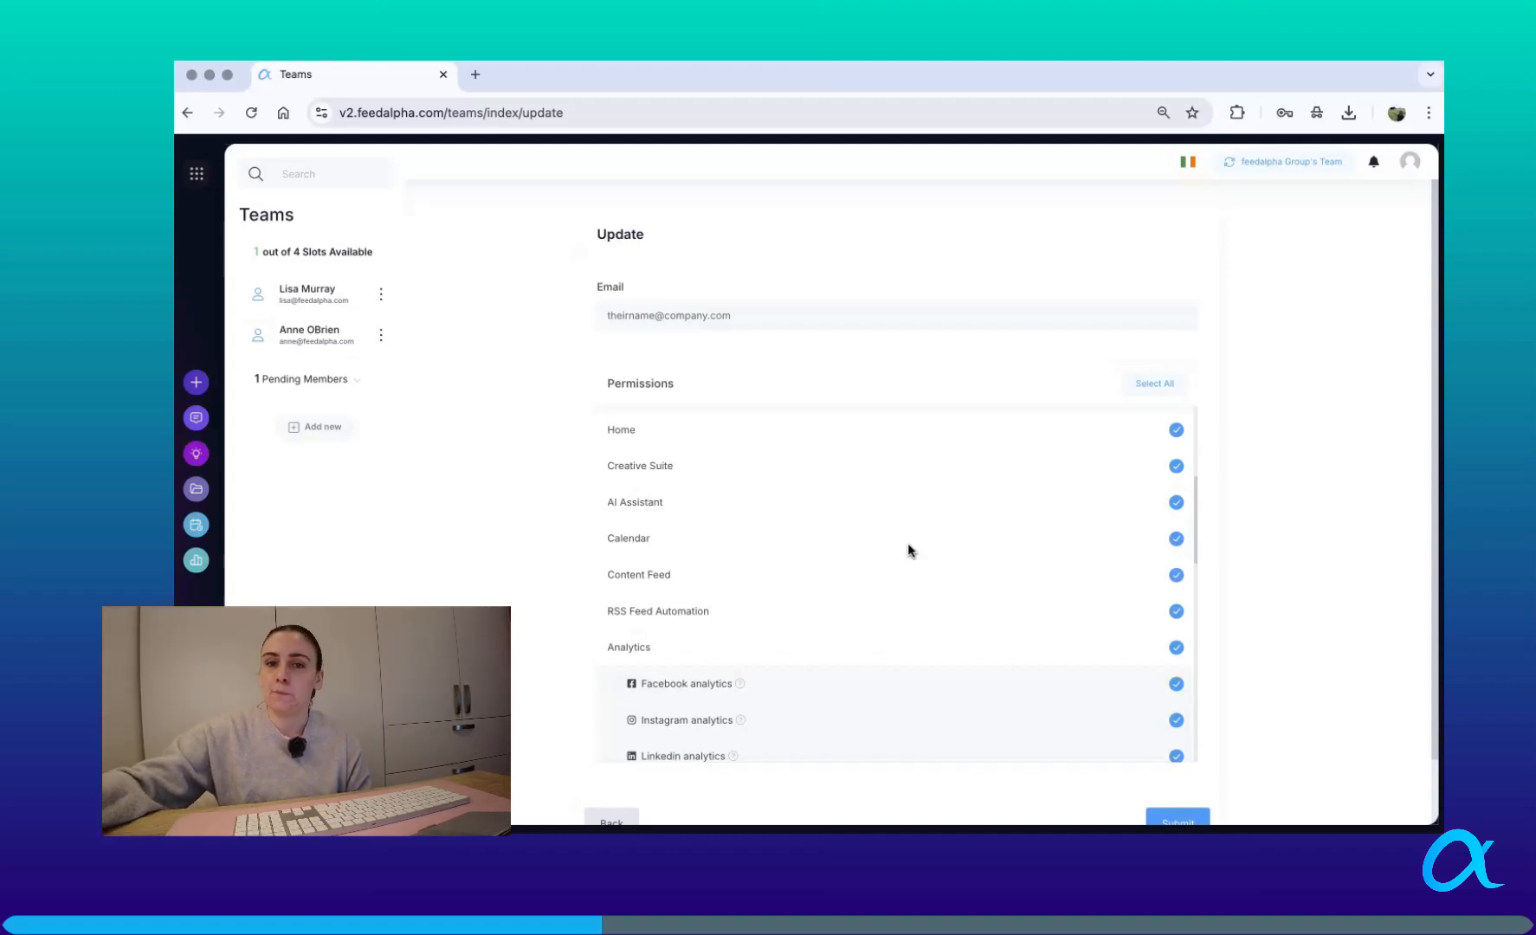
scroll(902, 561, "down", 3)
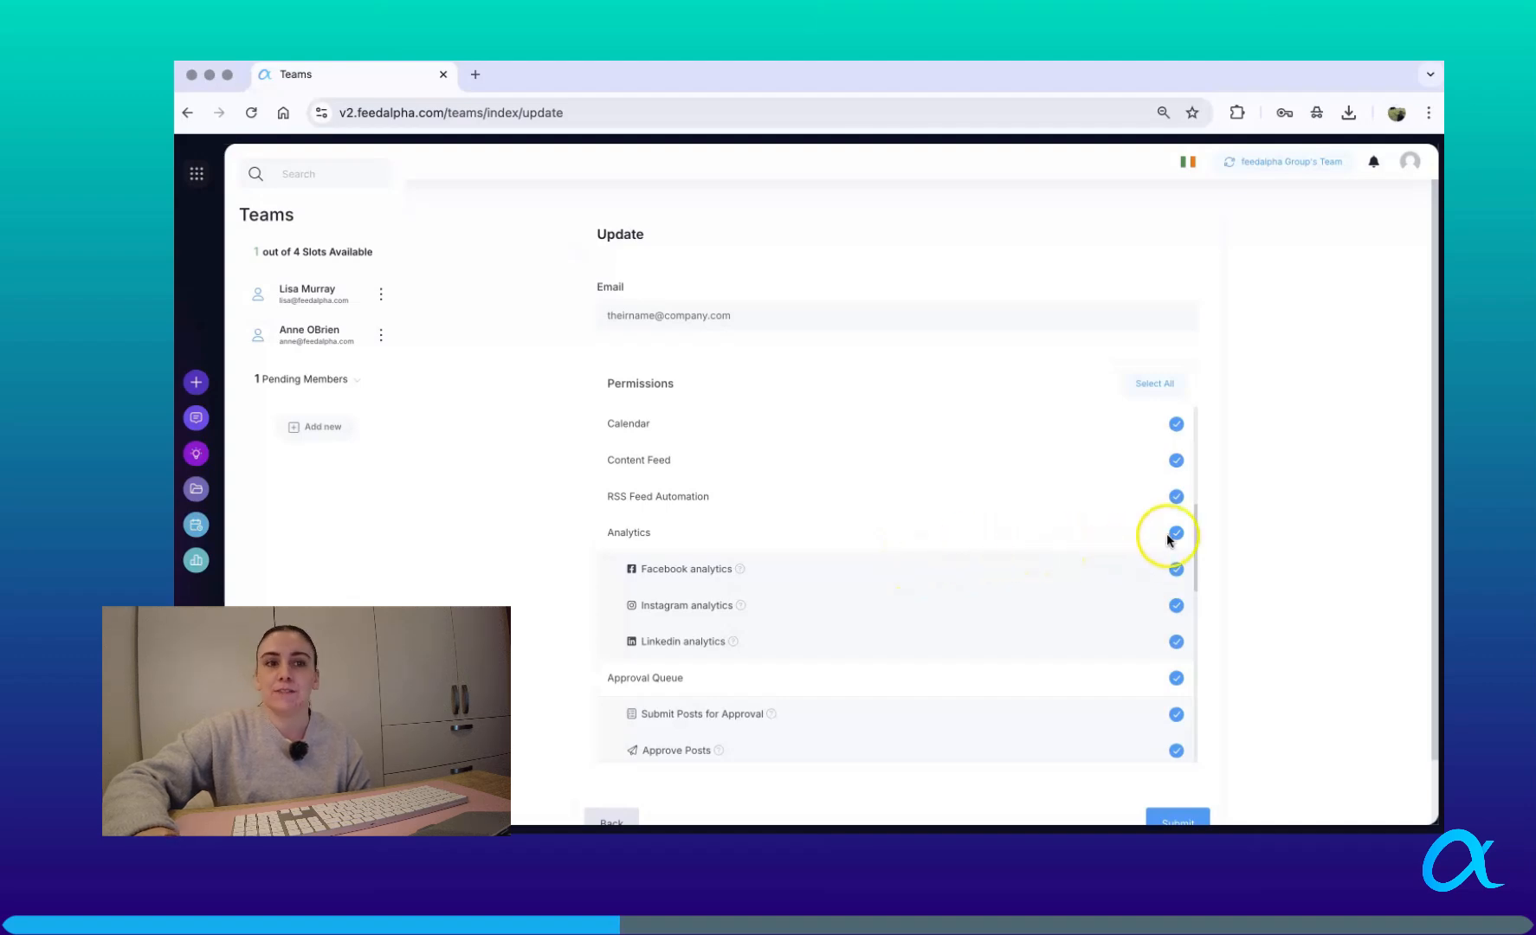
scroll(1152, 564, "down", 3)
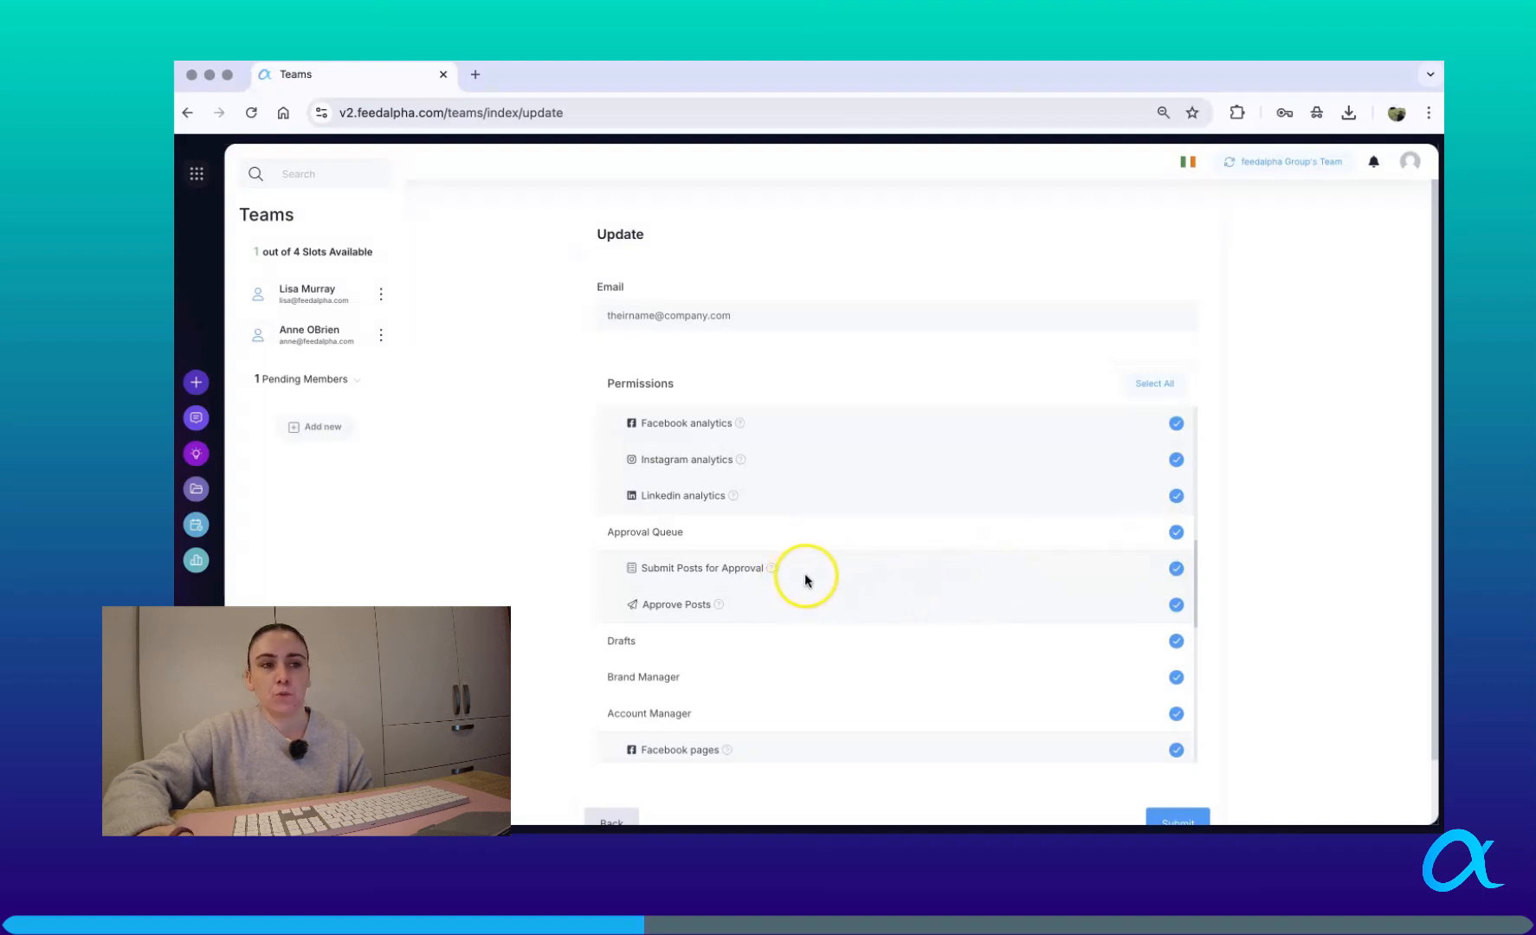
left_click(1176, 605)
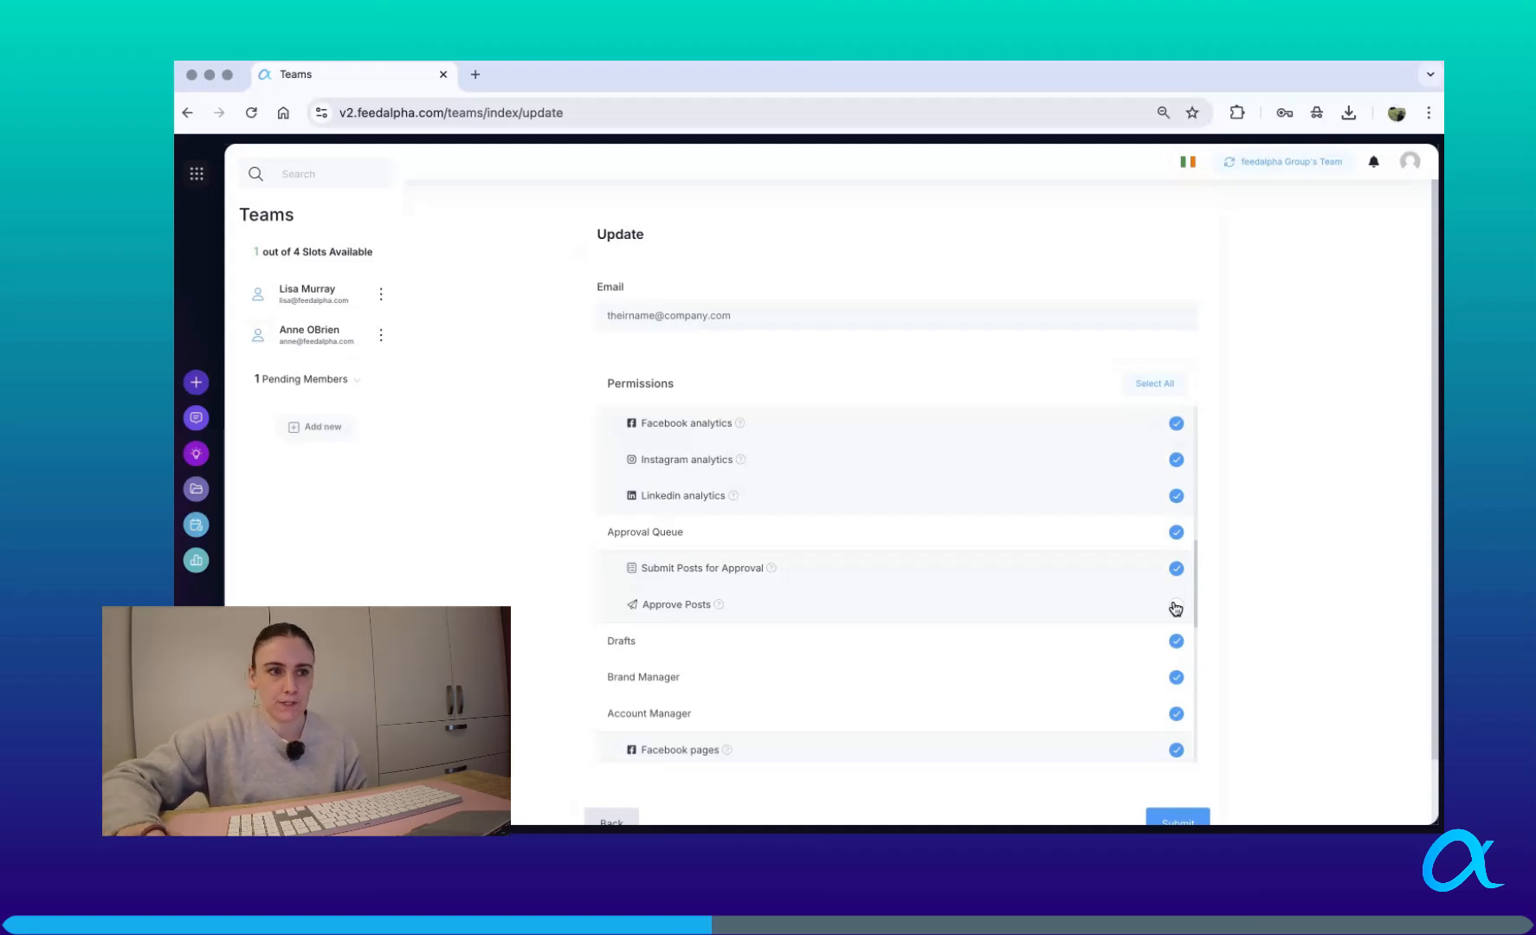
- Withdraw the Teams permission from the new team member
scroll(1122, 662, "down", 4)
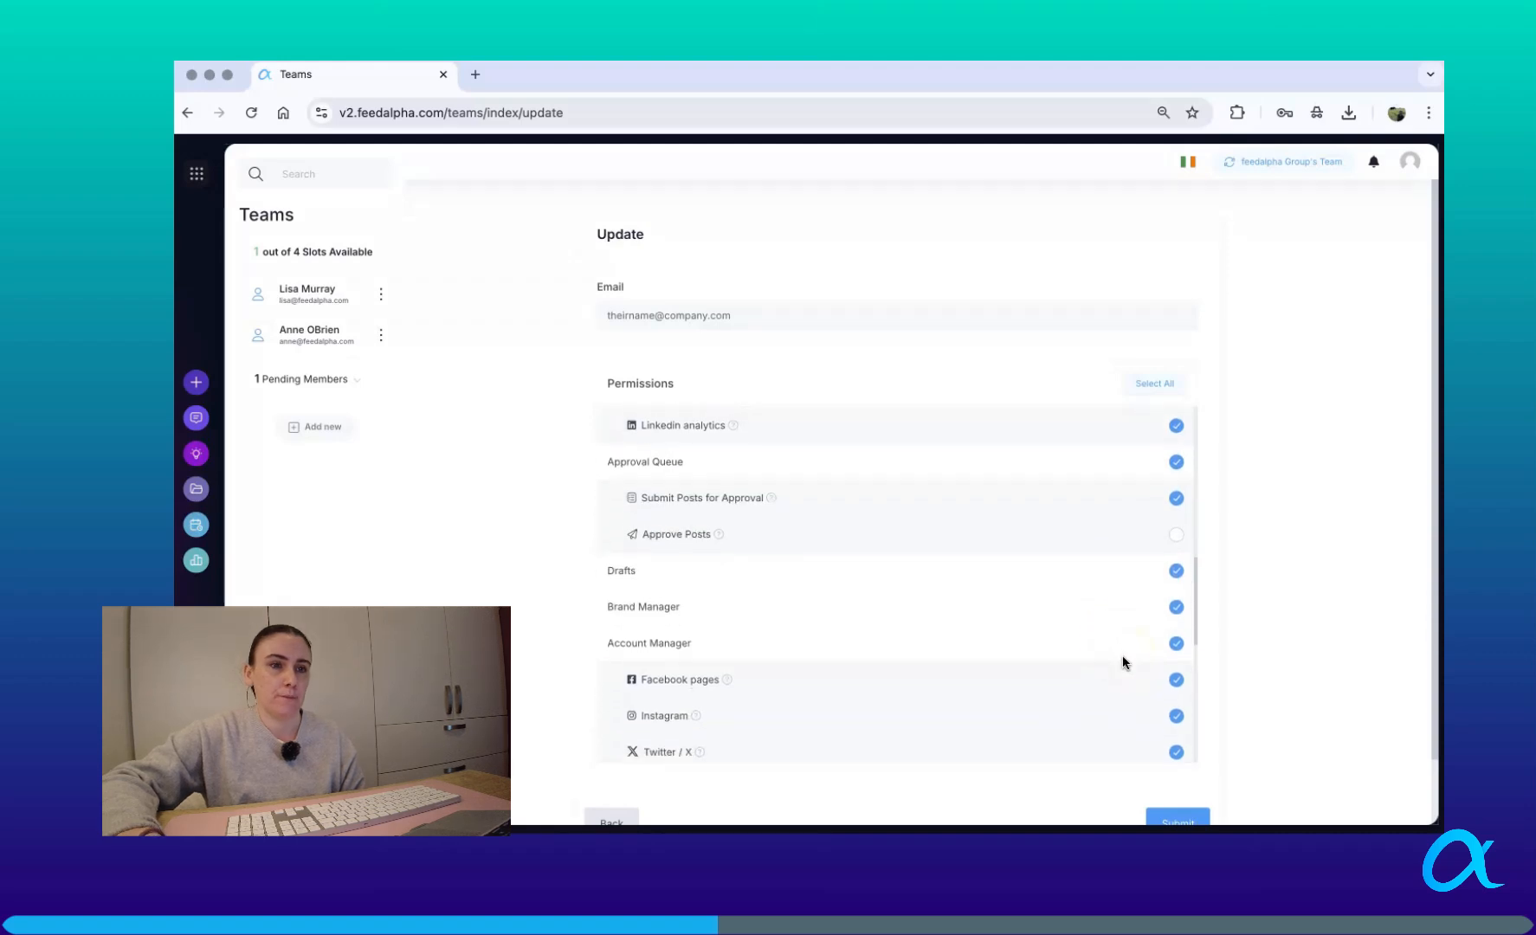
scroll(1113, 642, "down", 3)
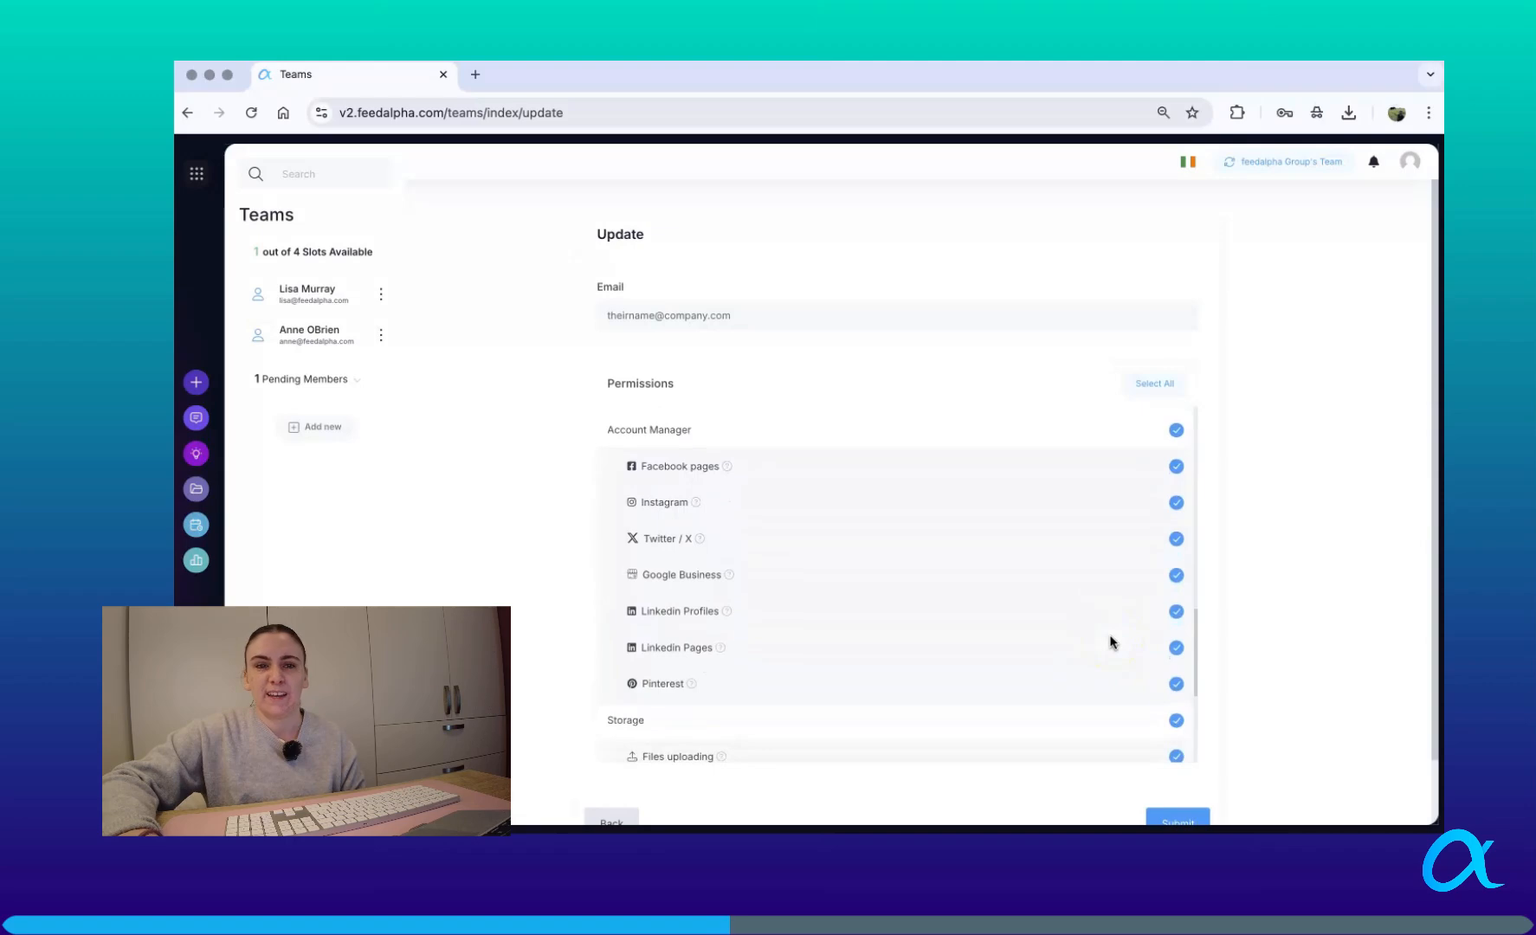
scroll(1111, 641, "down", 4)
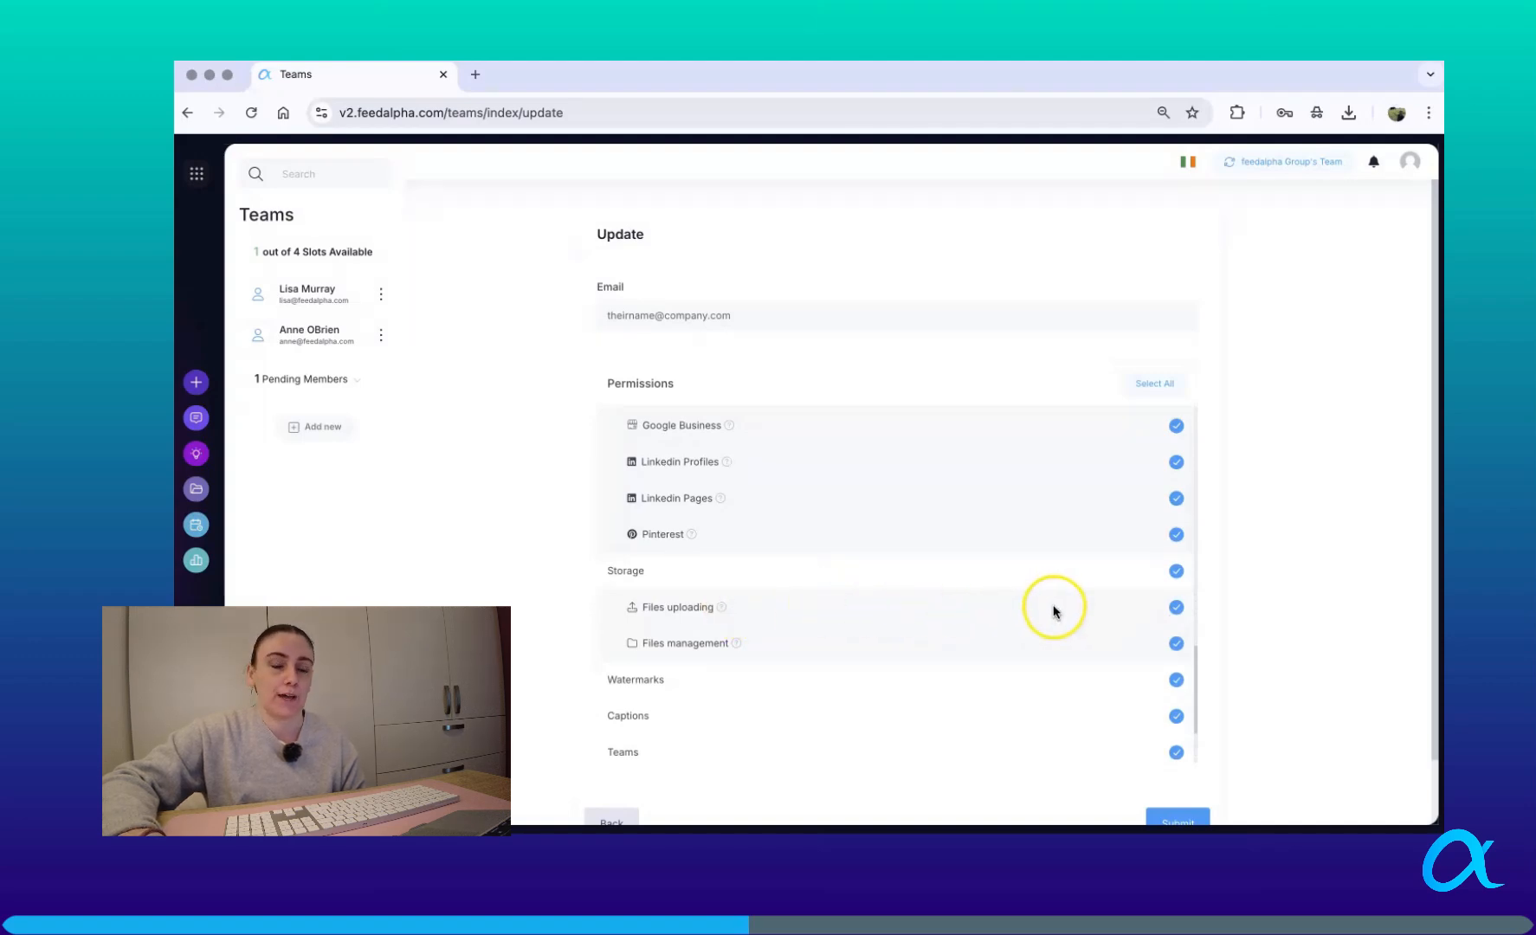
scroll(1052, 608, "down", 3)
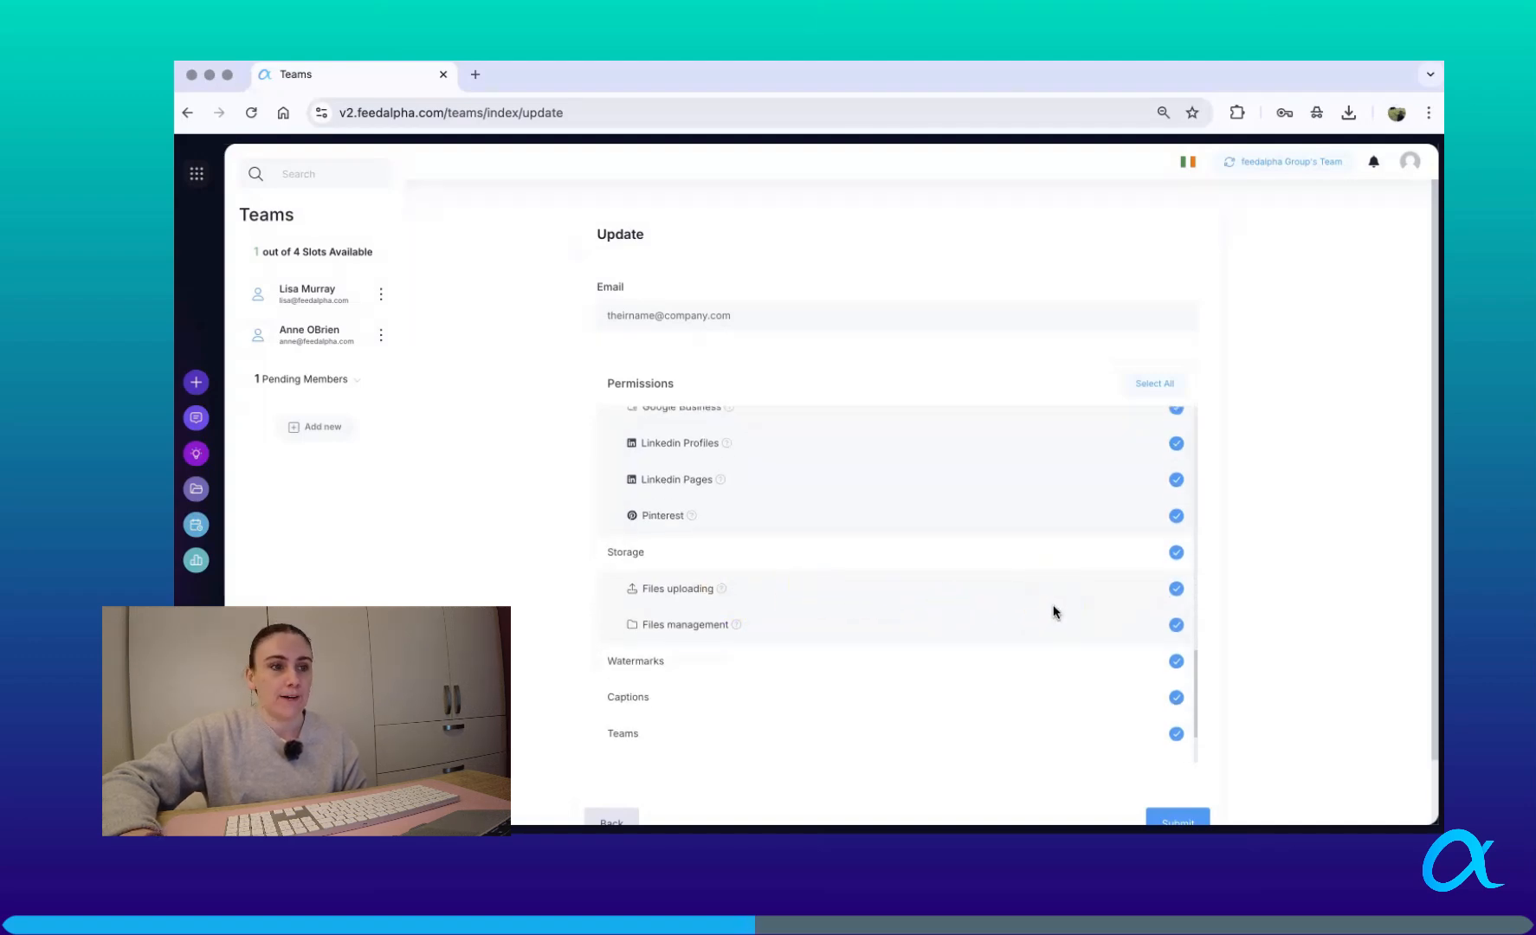
left_click(1128, 625)
left_click(1176, 635)
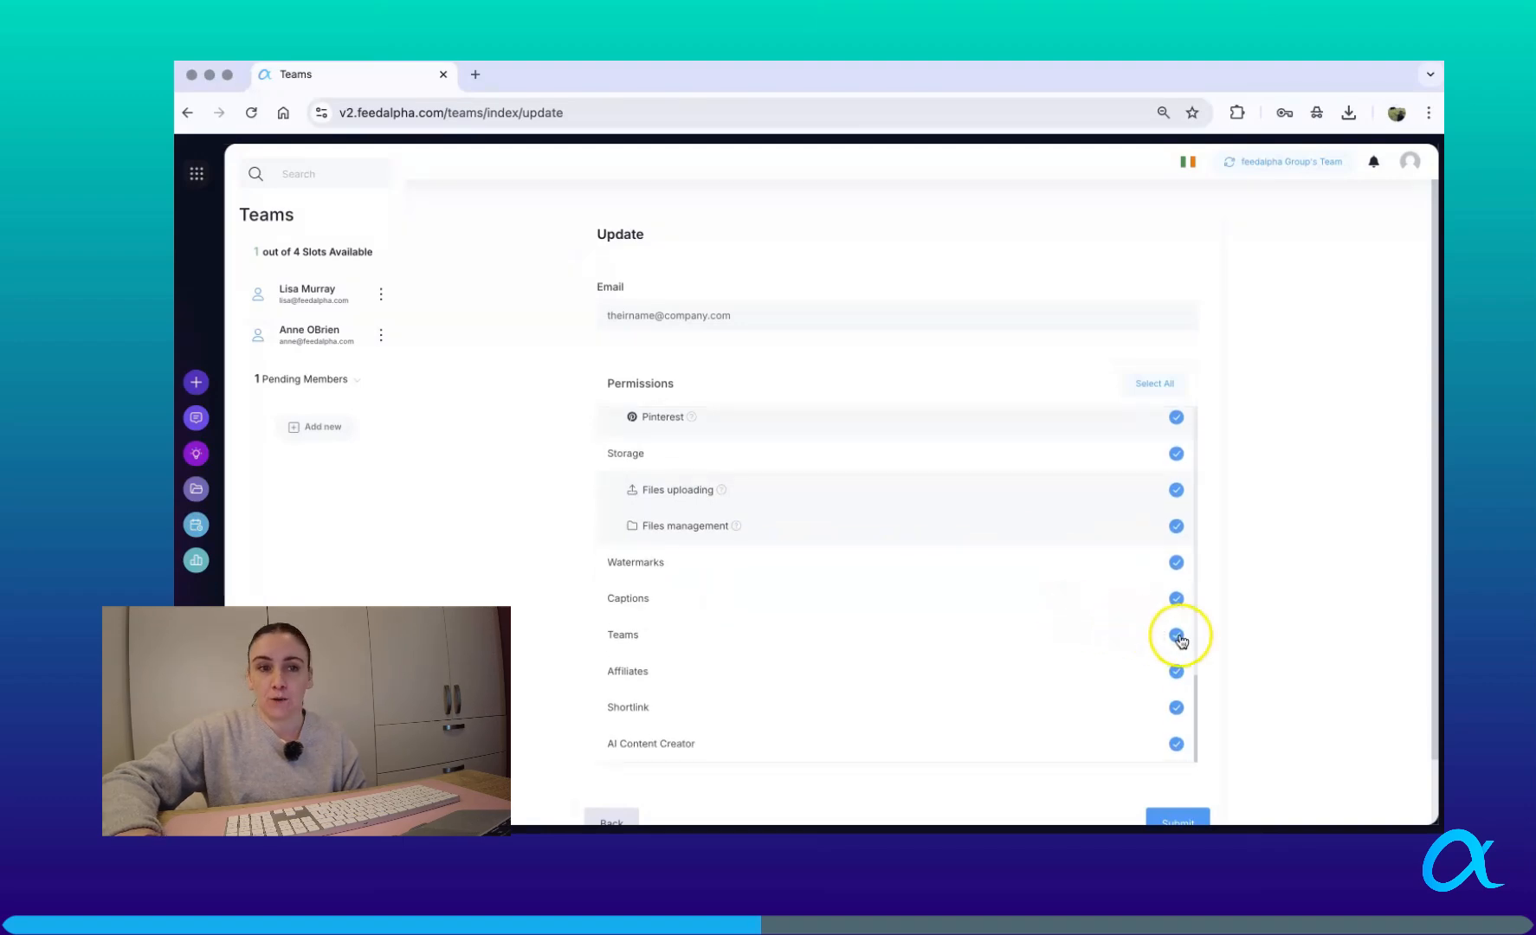
scroll(1087, 642, "down", 2)
left_click(1096, 643)
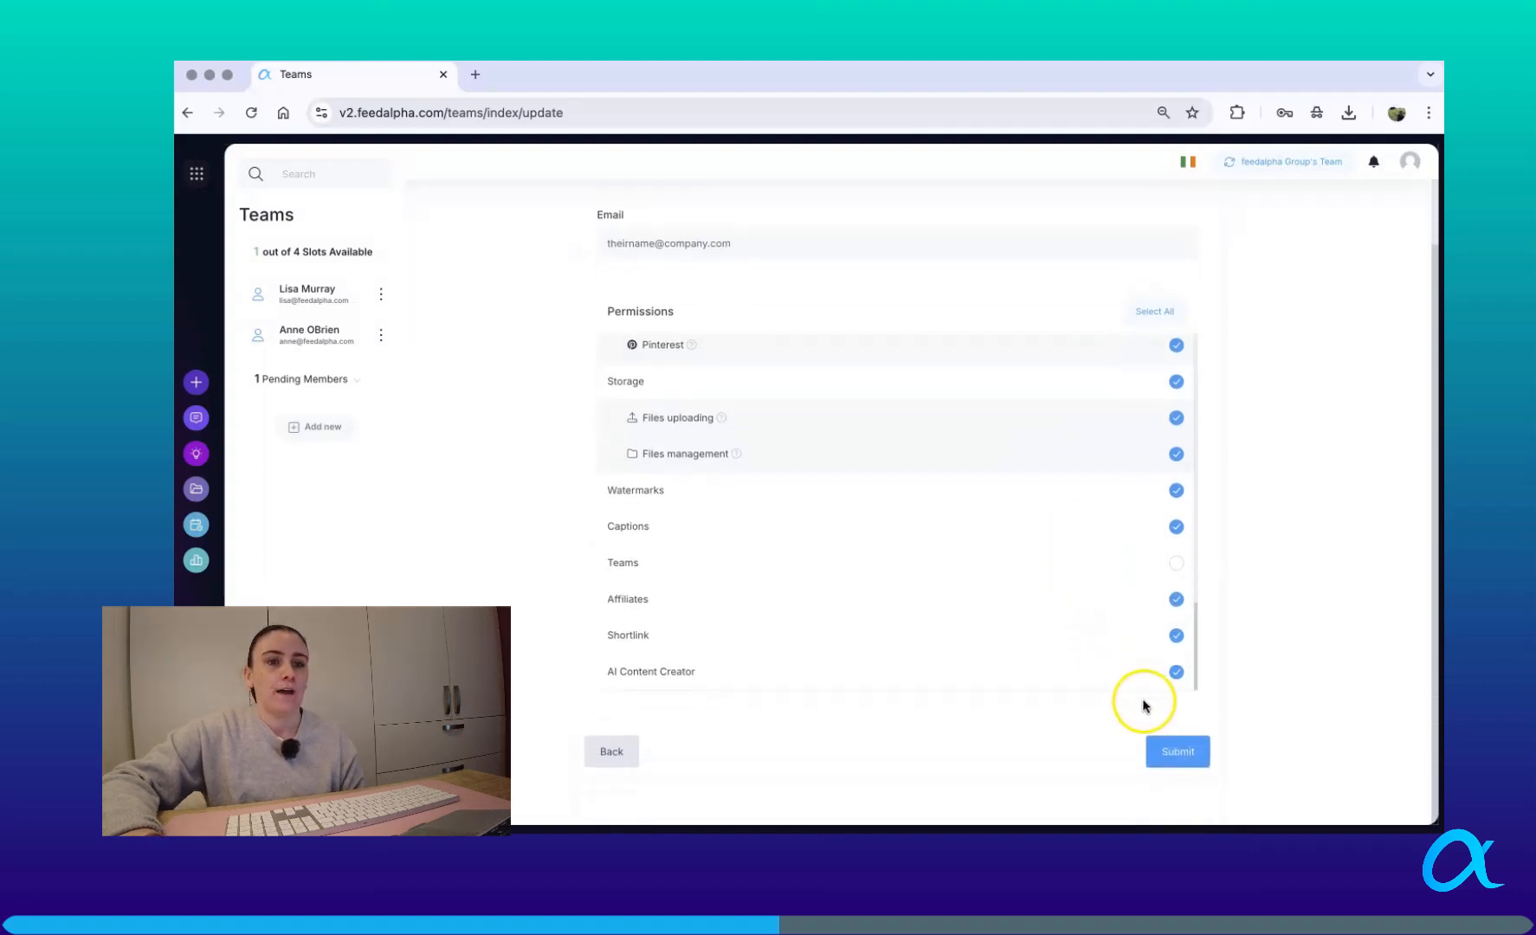
- Submit the new team member's invitation and expand the list of pending members
left_click(1165, 753)
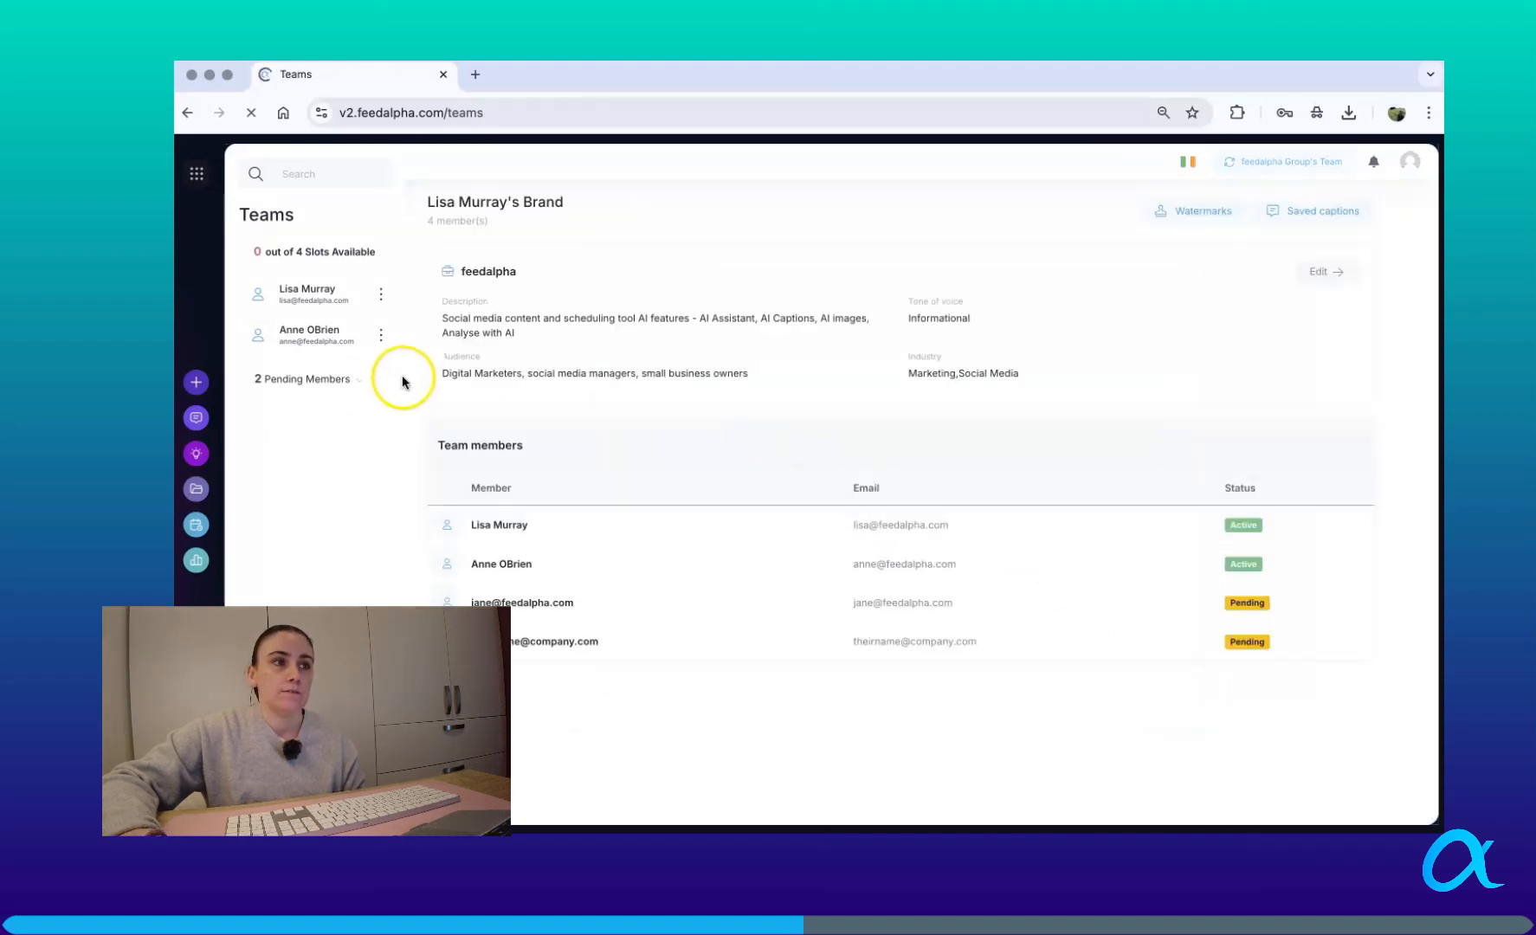
left_click(322, 381)
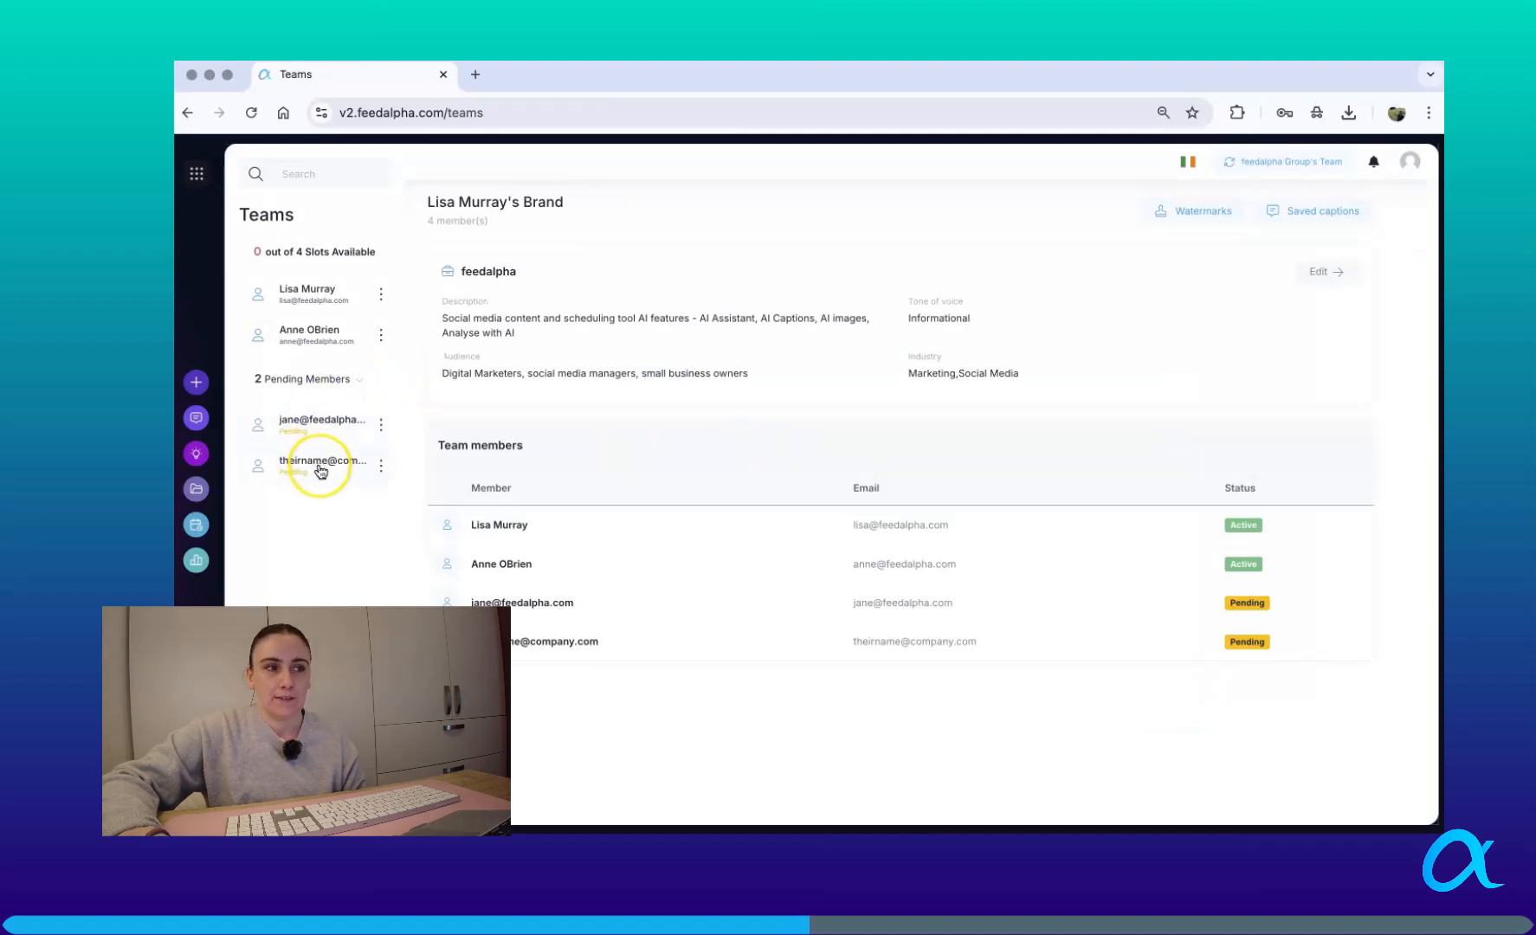
left_click(1061, 642)
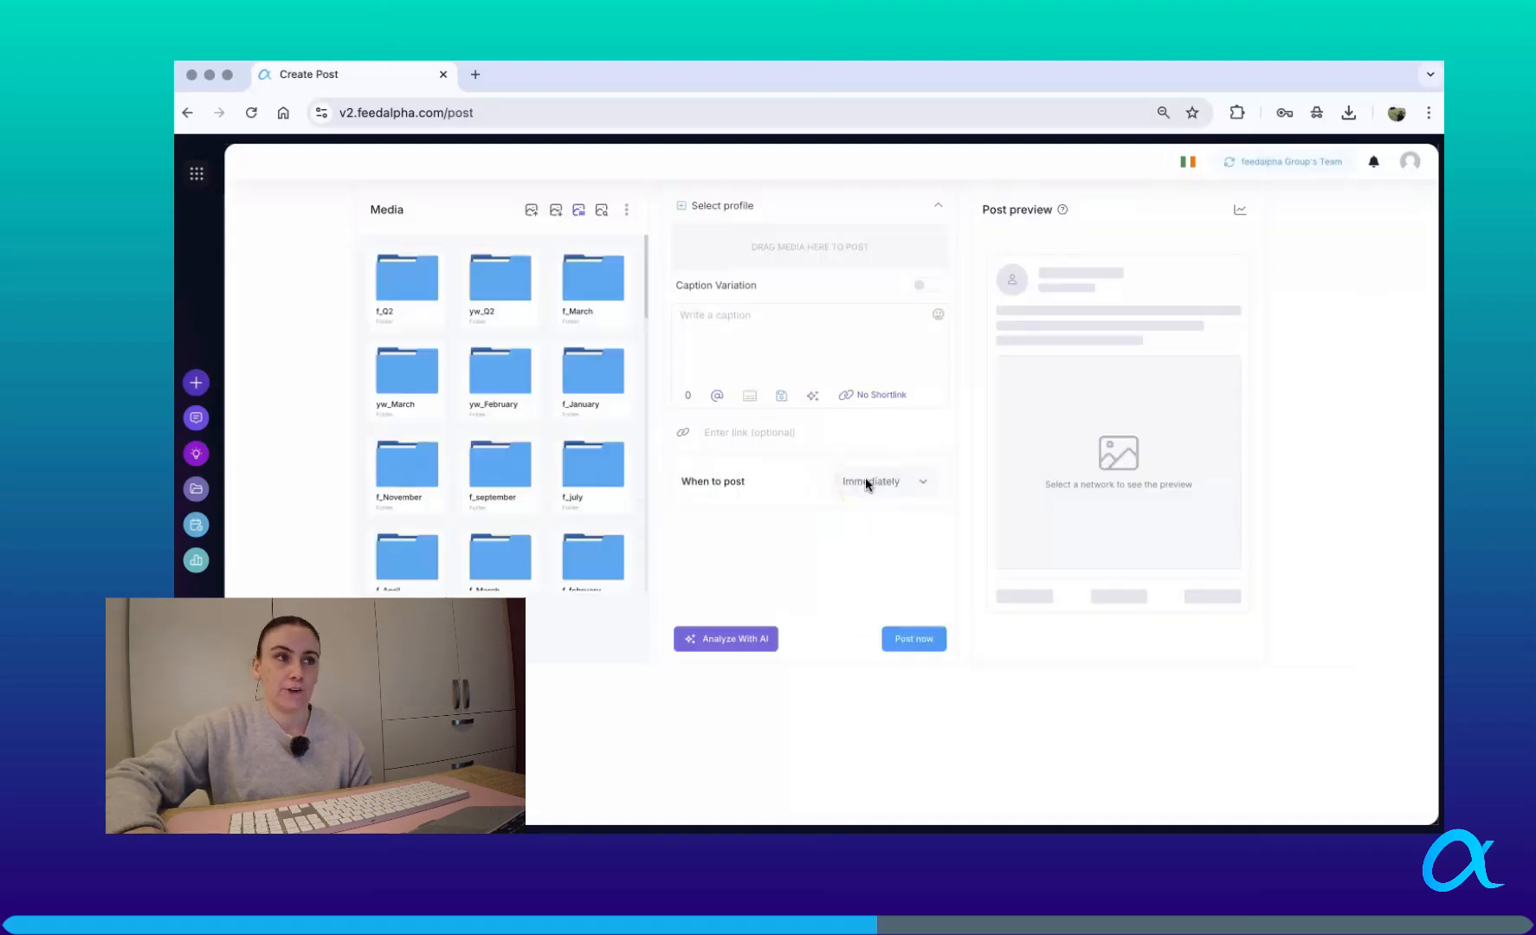
- Set the new post's When to post option to Submit for Approval
left_click(865, 482)
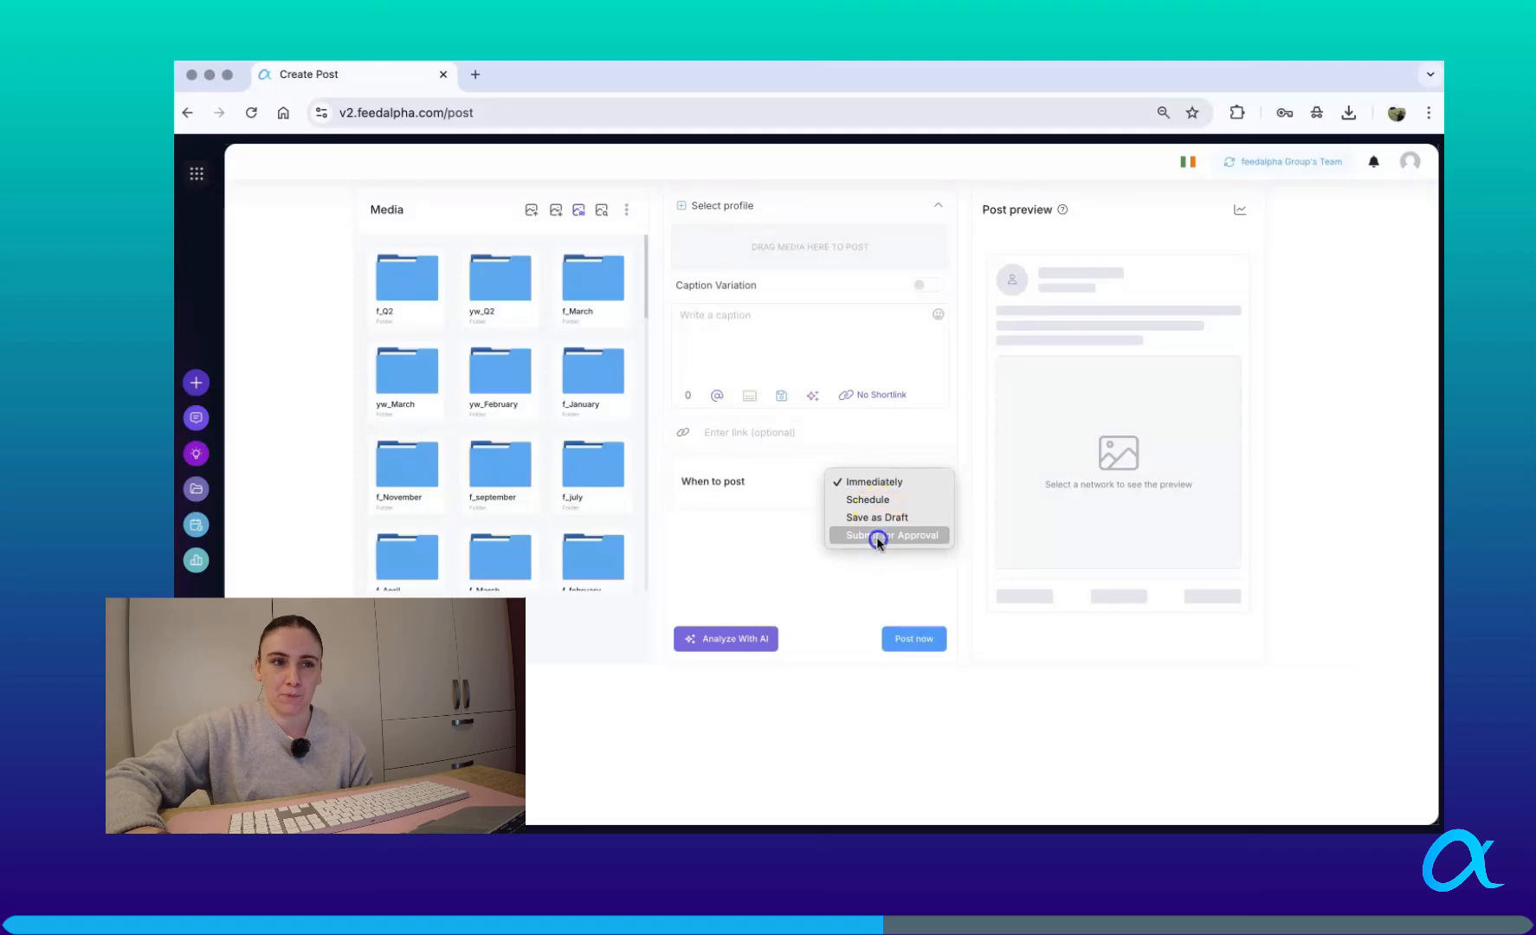
left_click(876, 536)
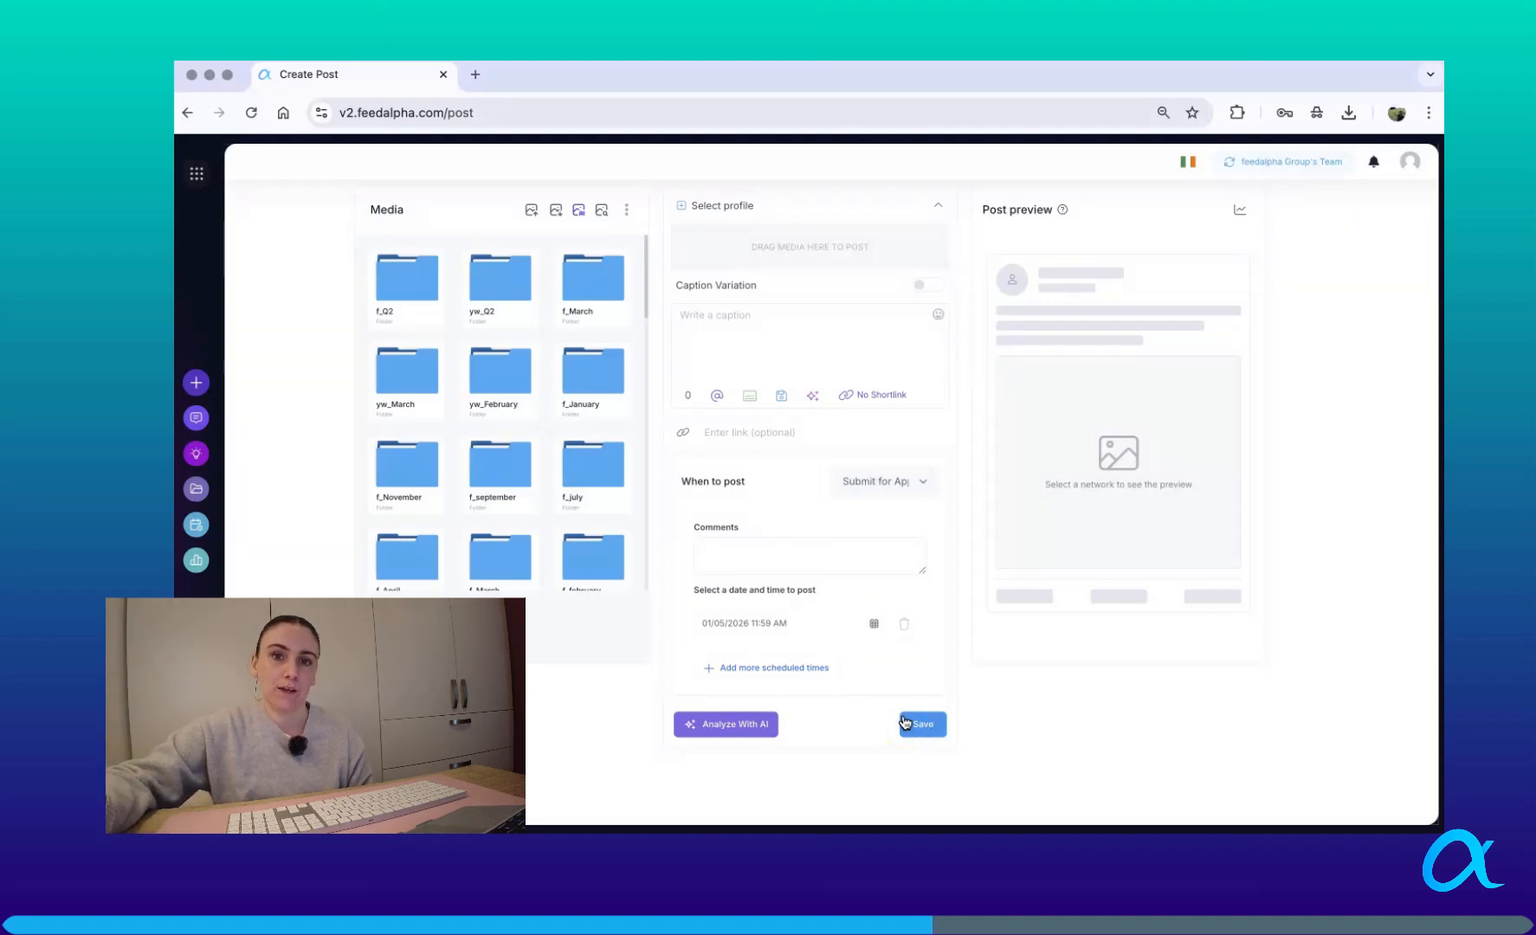
left_click(814, 594)
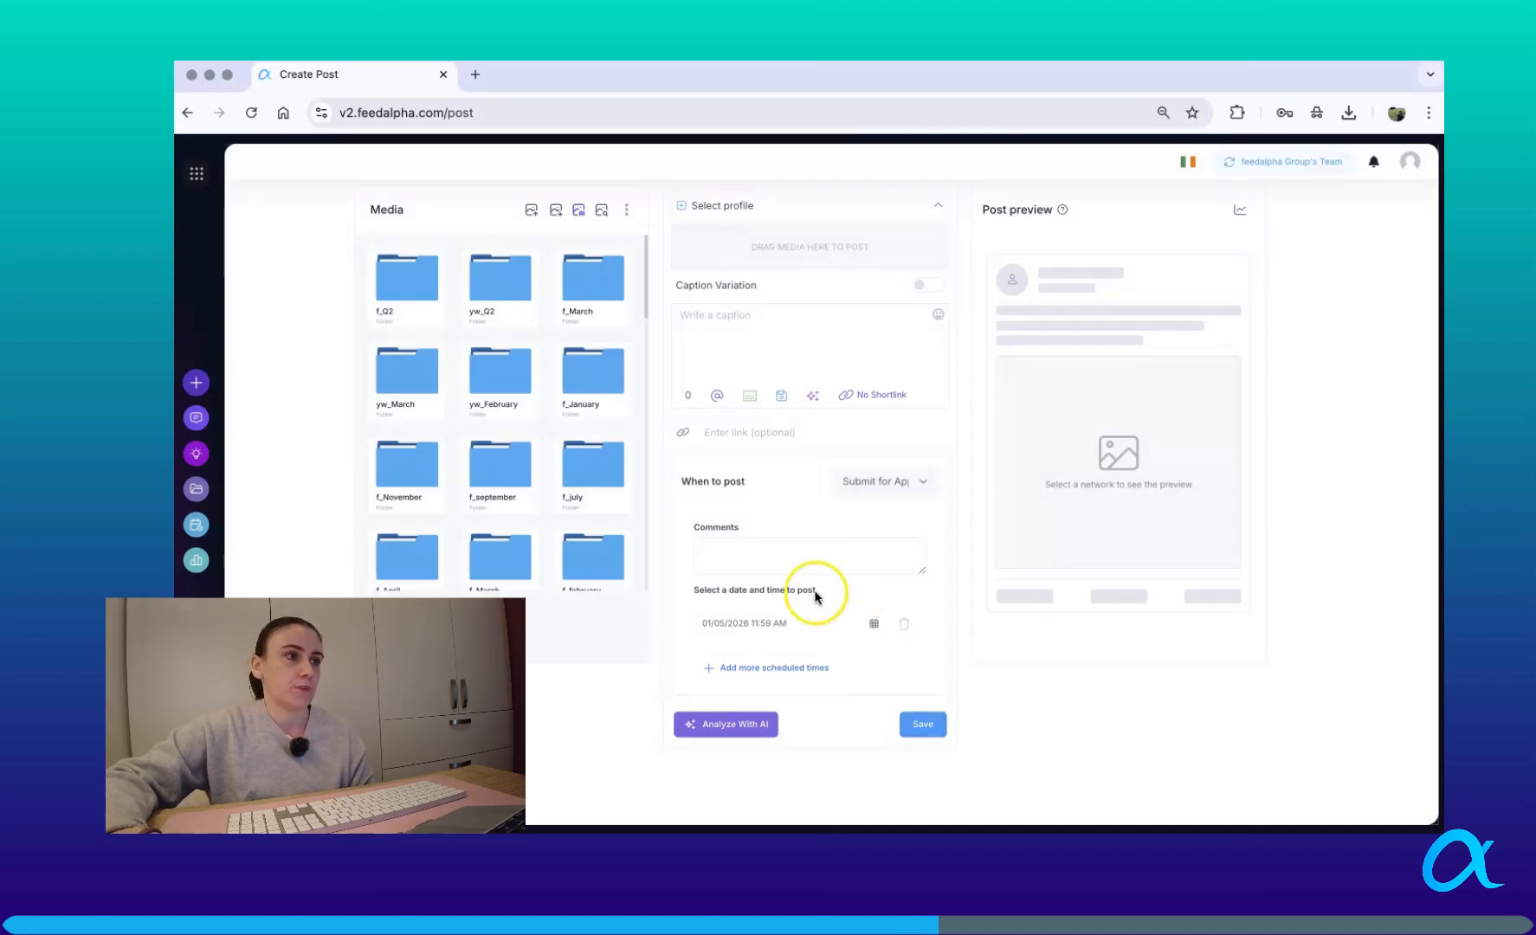
- Open the content calendar and filter its posts by the Pending status
left_click(276, 523)
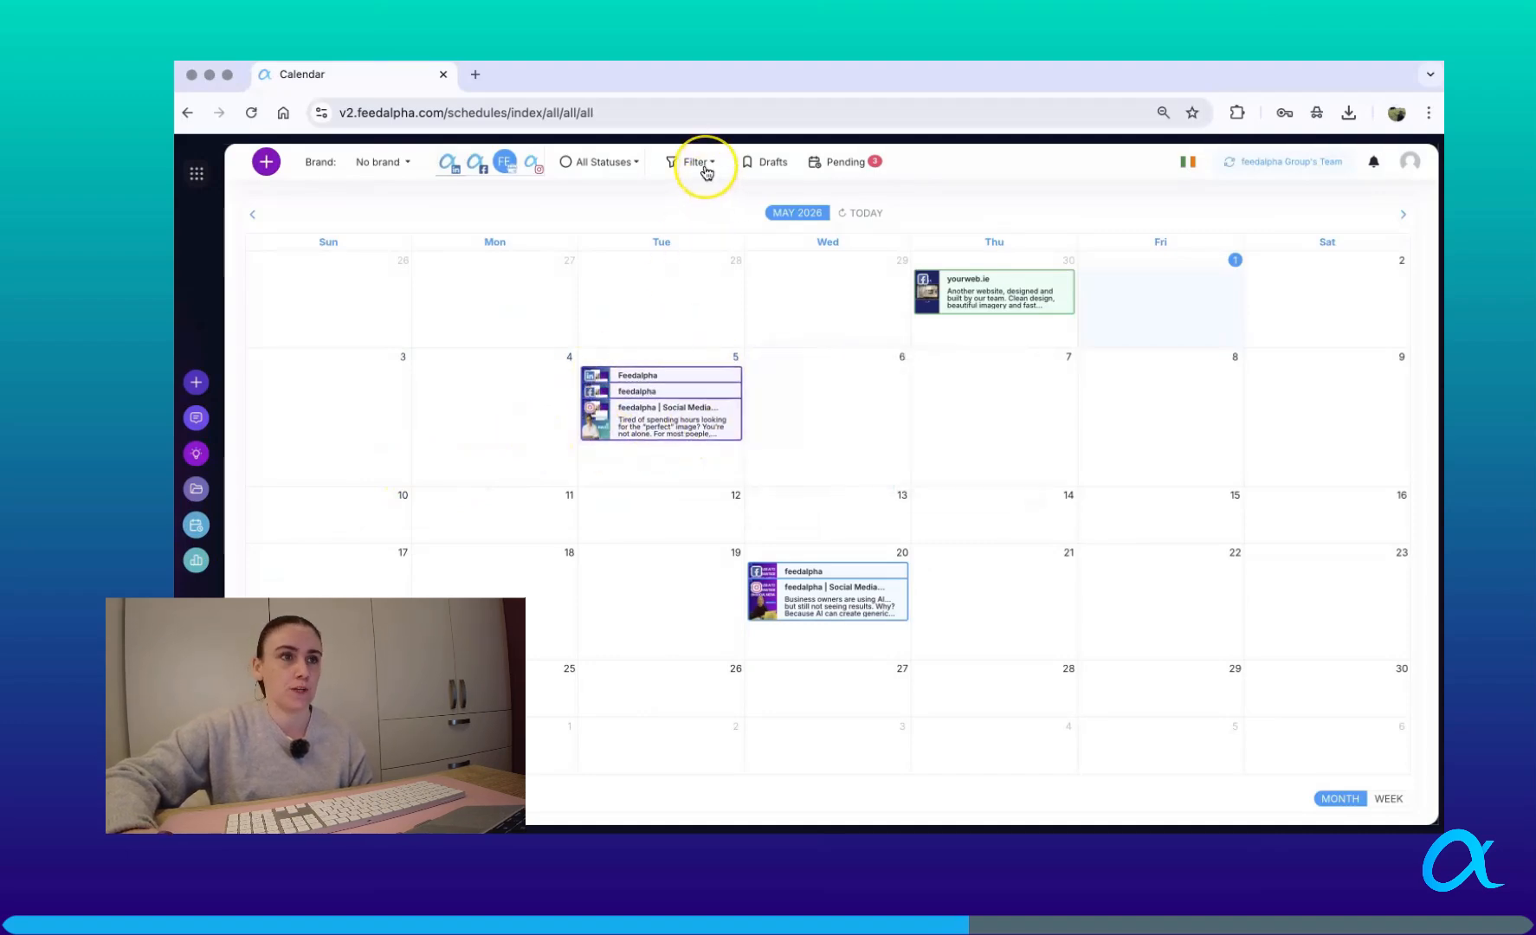
left_click(622, 166)
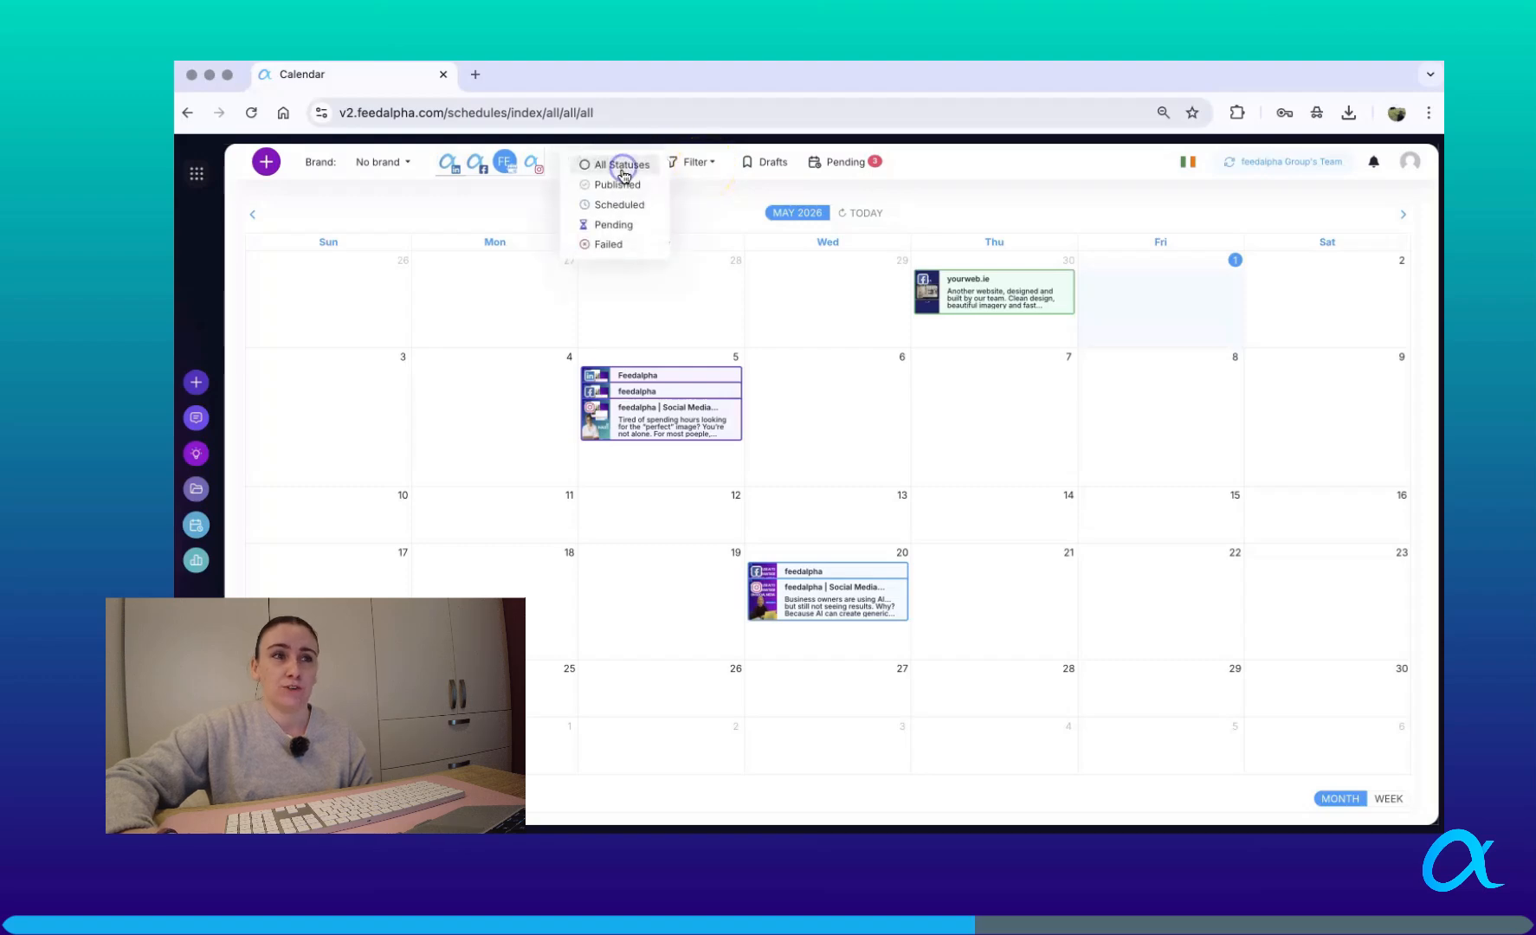
left_click(616, 224)
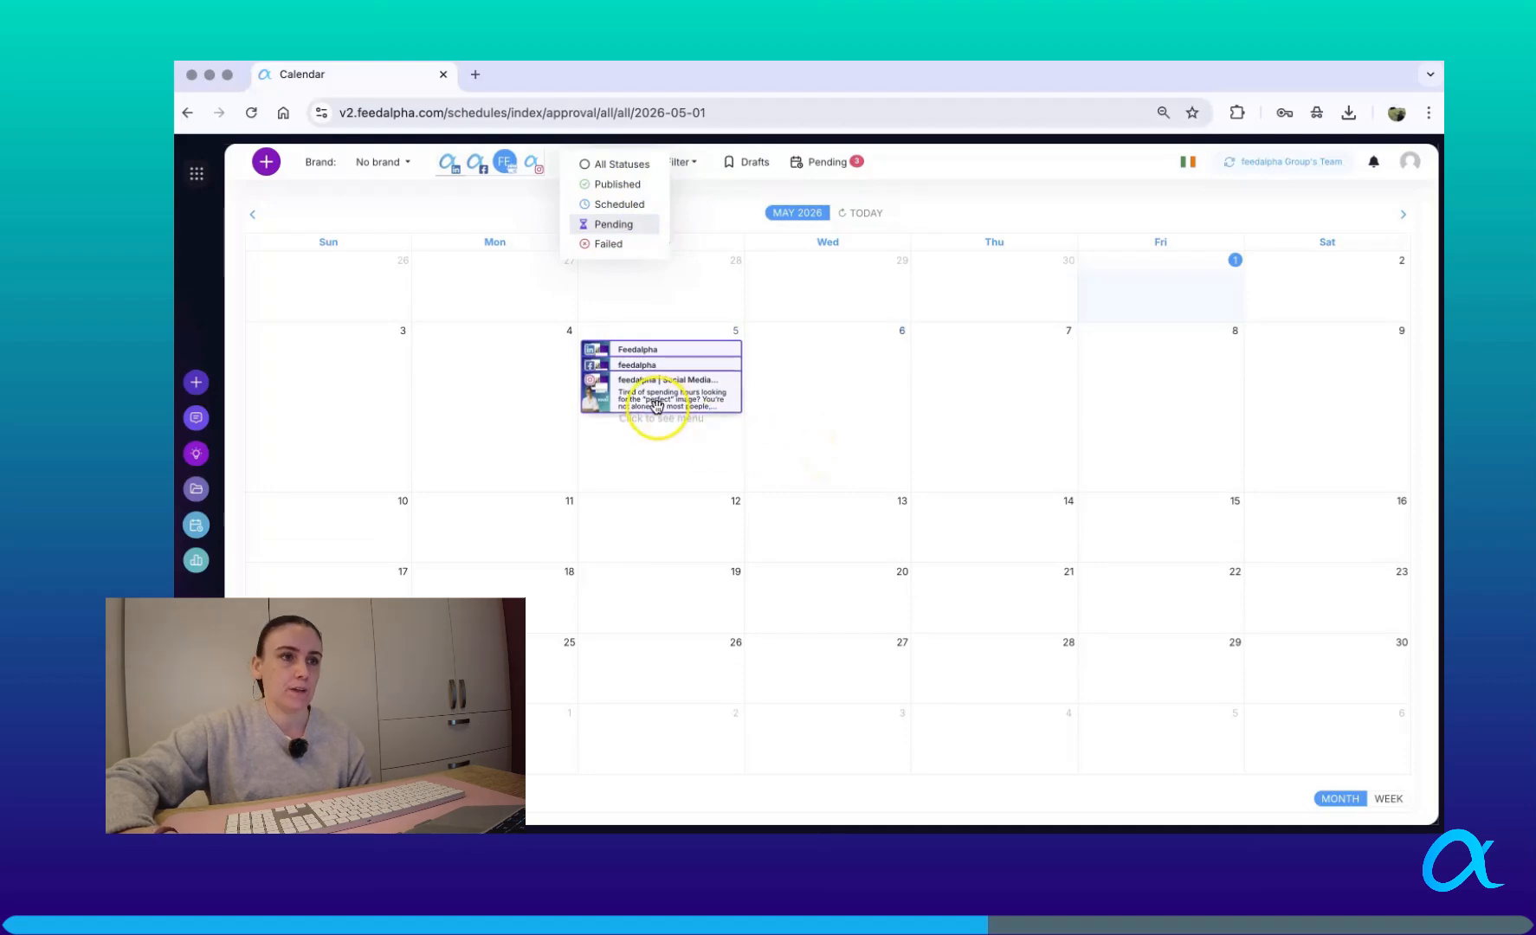
- View the pending posts for May 5, 2026 and read through the LinkedIn post's text
mouse_move(657, 404)
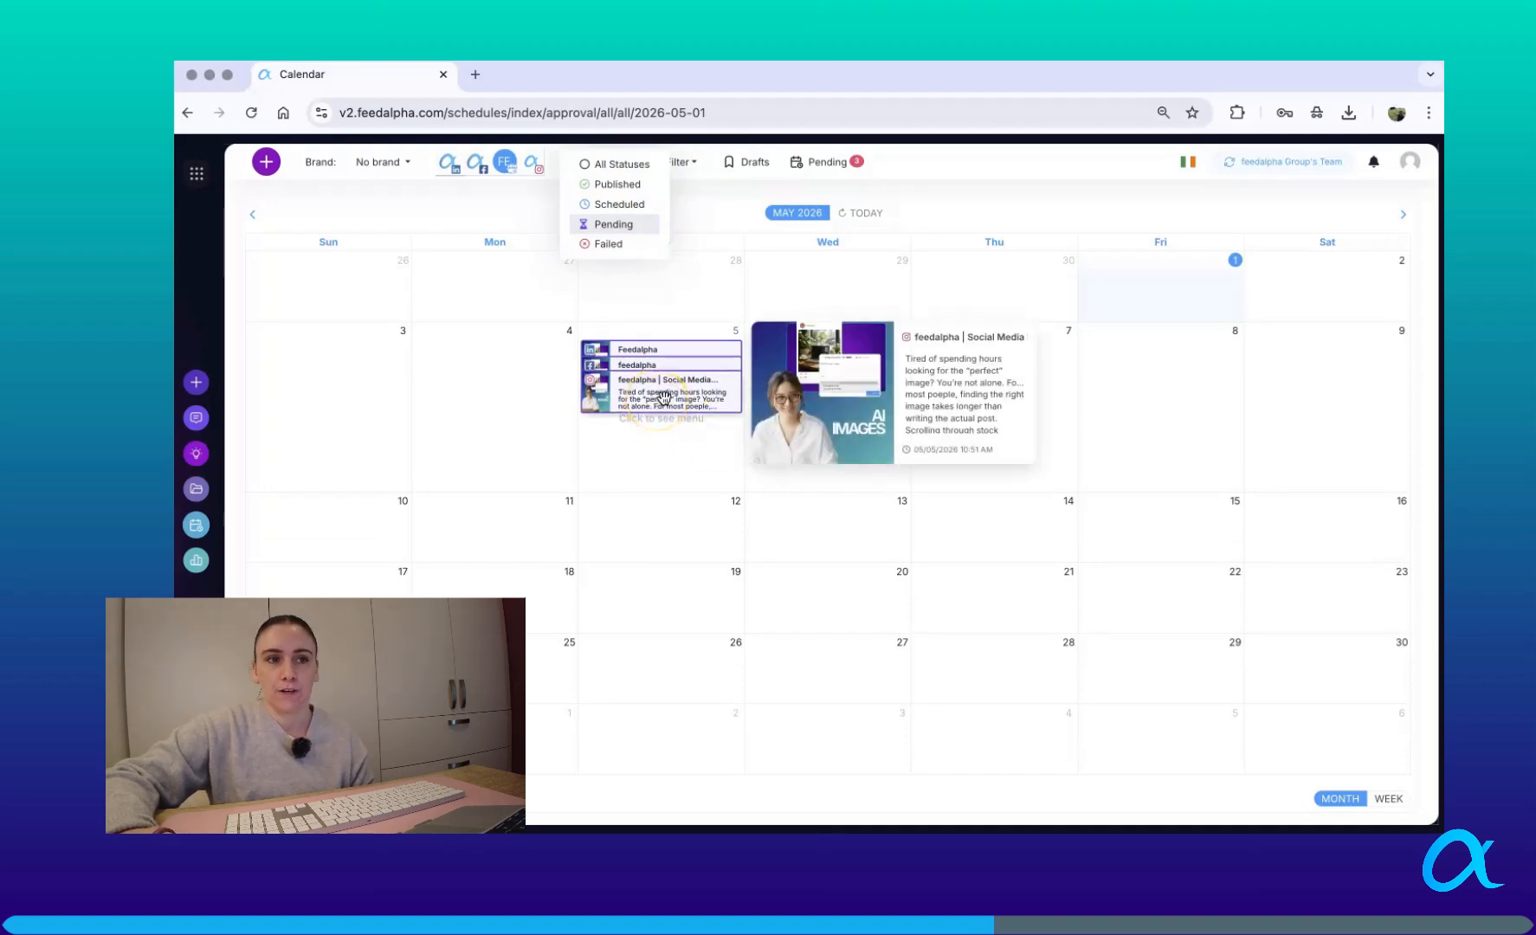
left_click(705, 395)
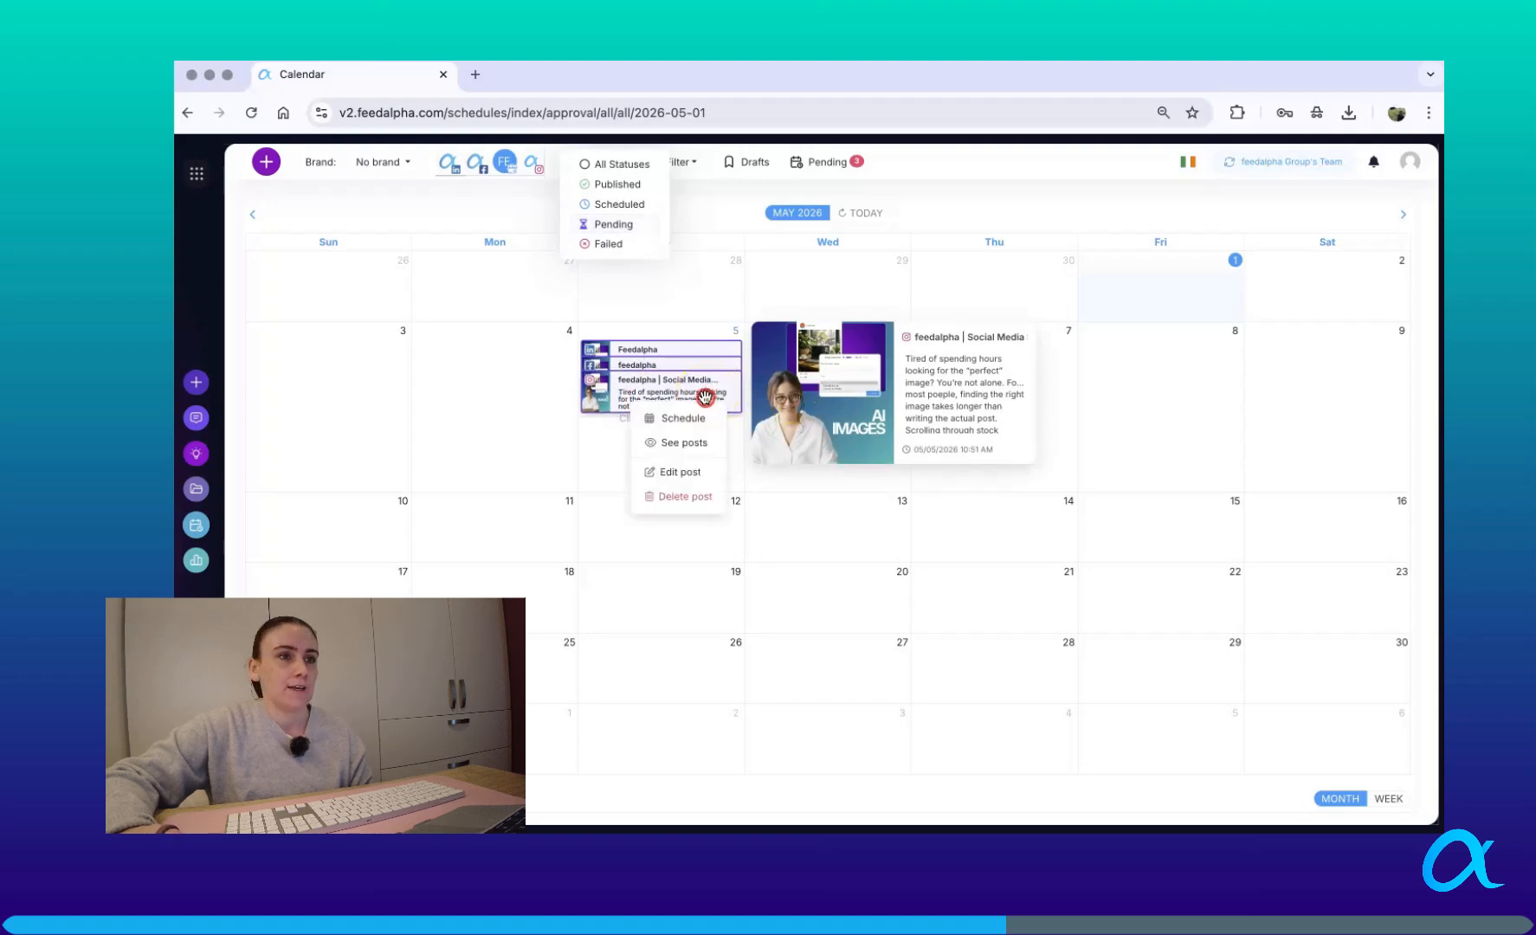
left_click(693, 444)
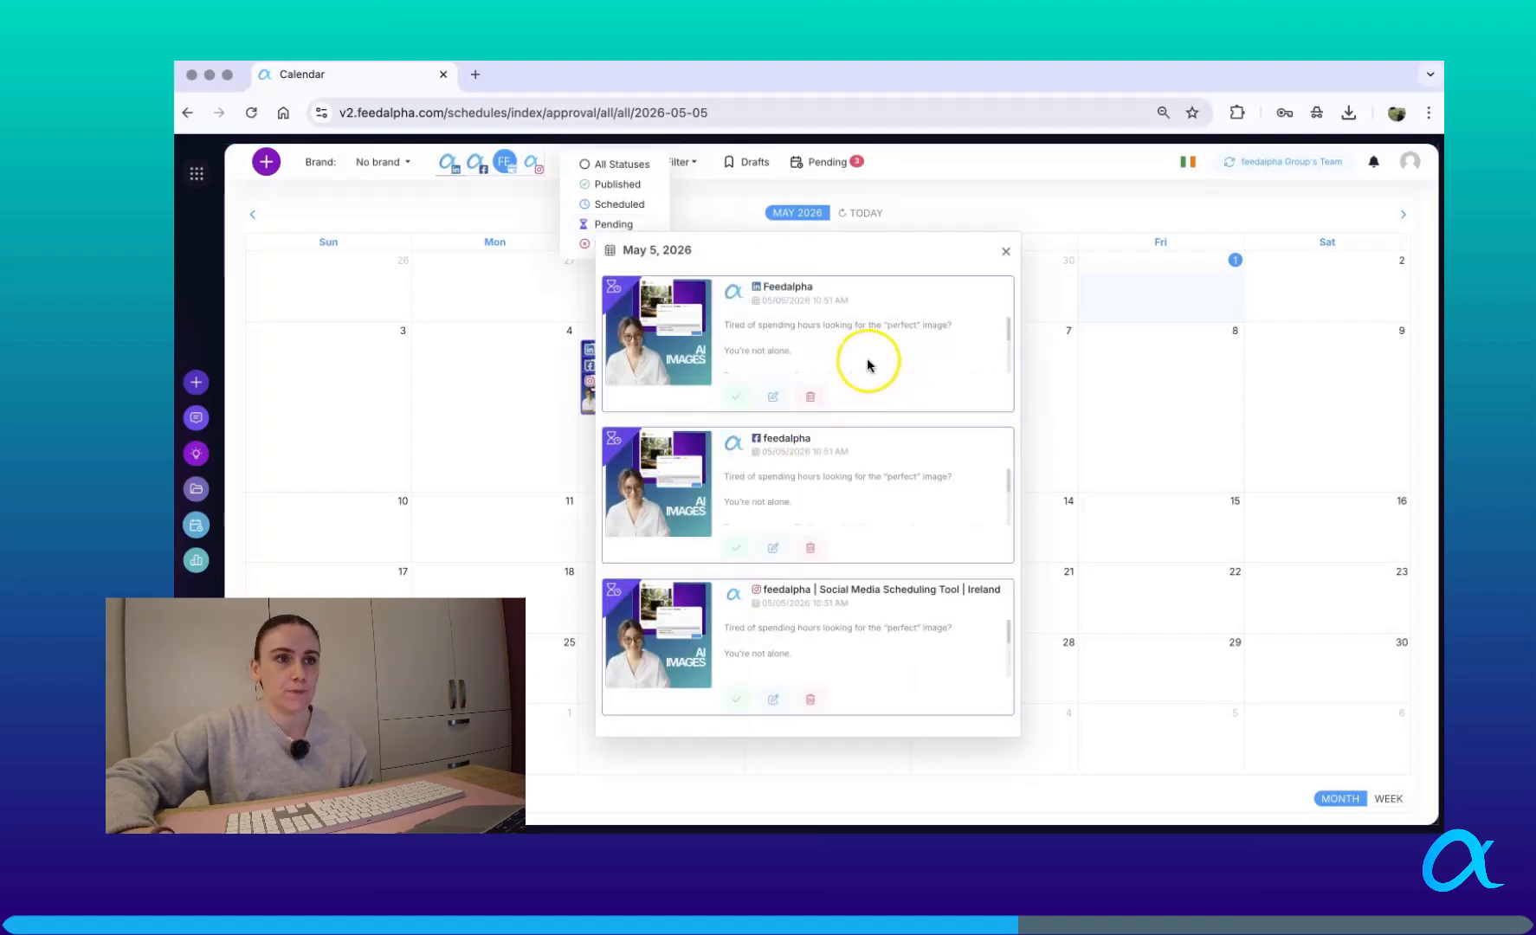
scroll(875, 364, "down", 3)
scroll(868, 364, "up", 2)
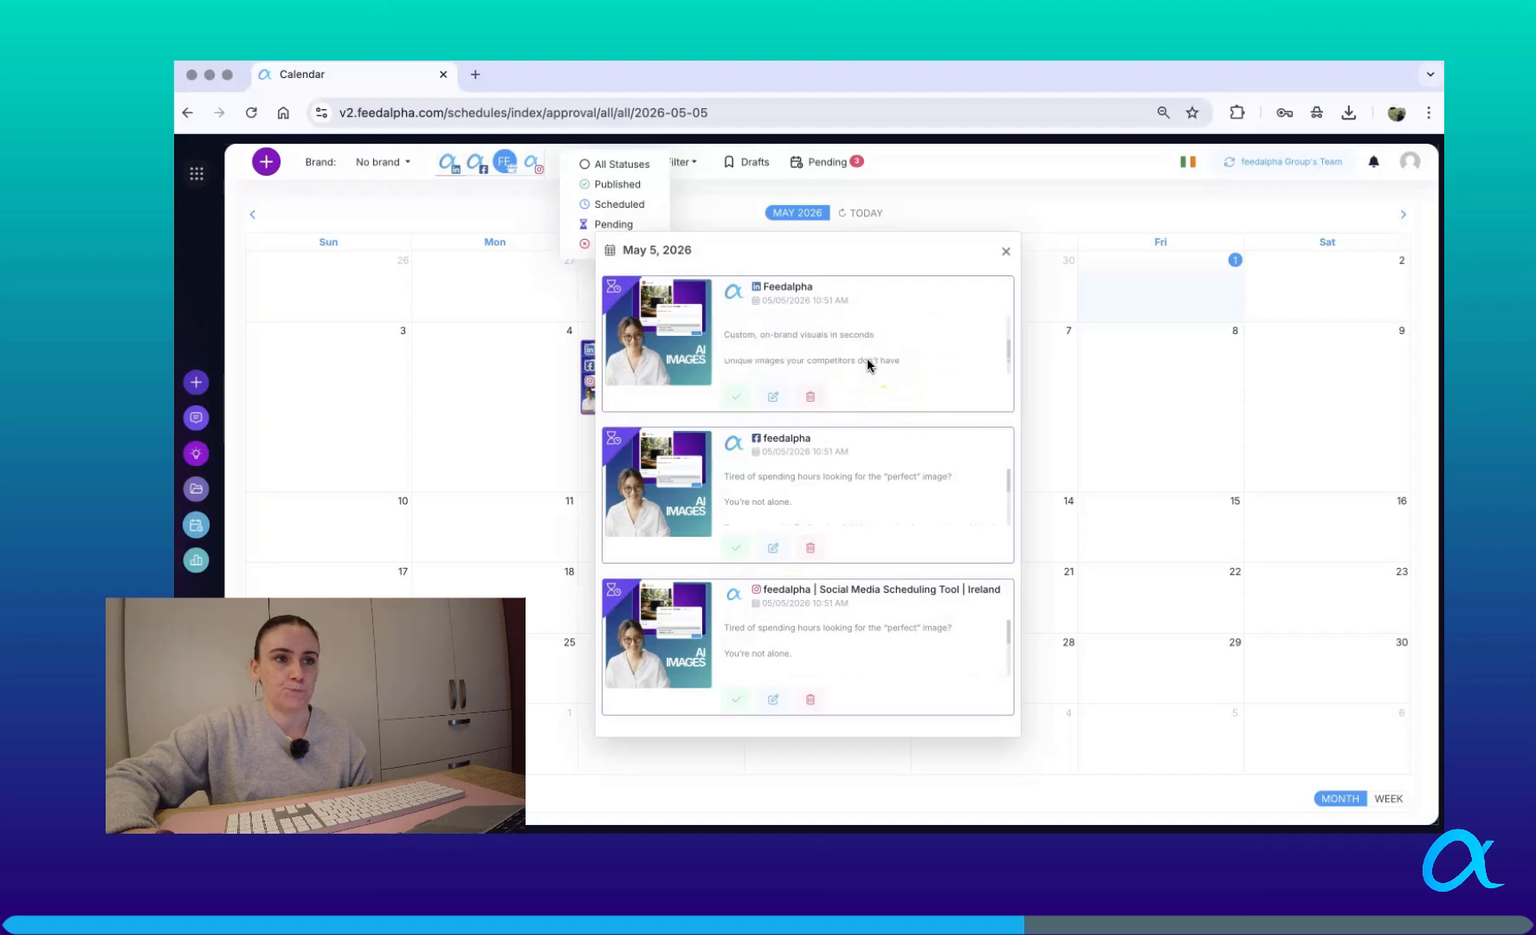
scroll(868, 364, "up", 3)
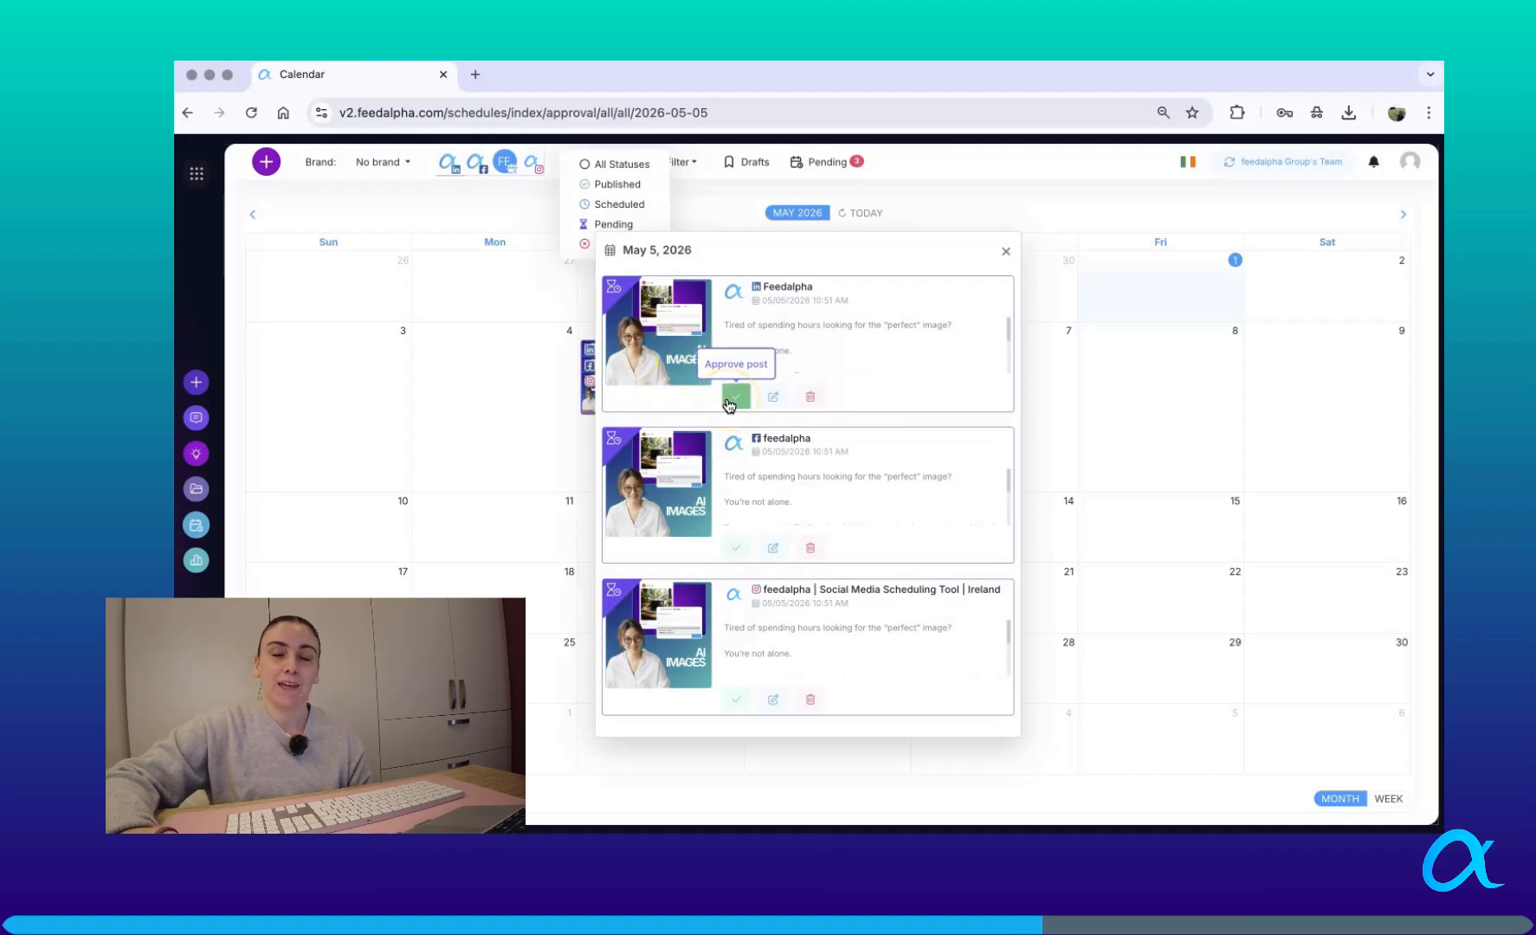
- Open the pending LinkedIn post of May 5, 2026 for editing and review its caption
left_click(770, 400)
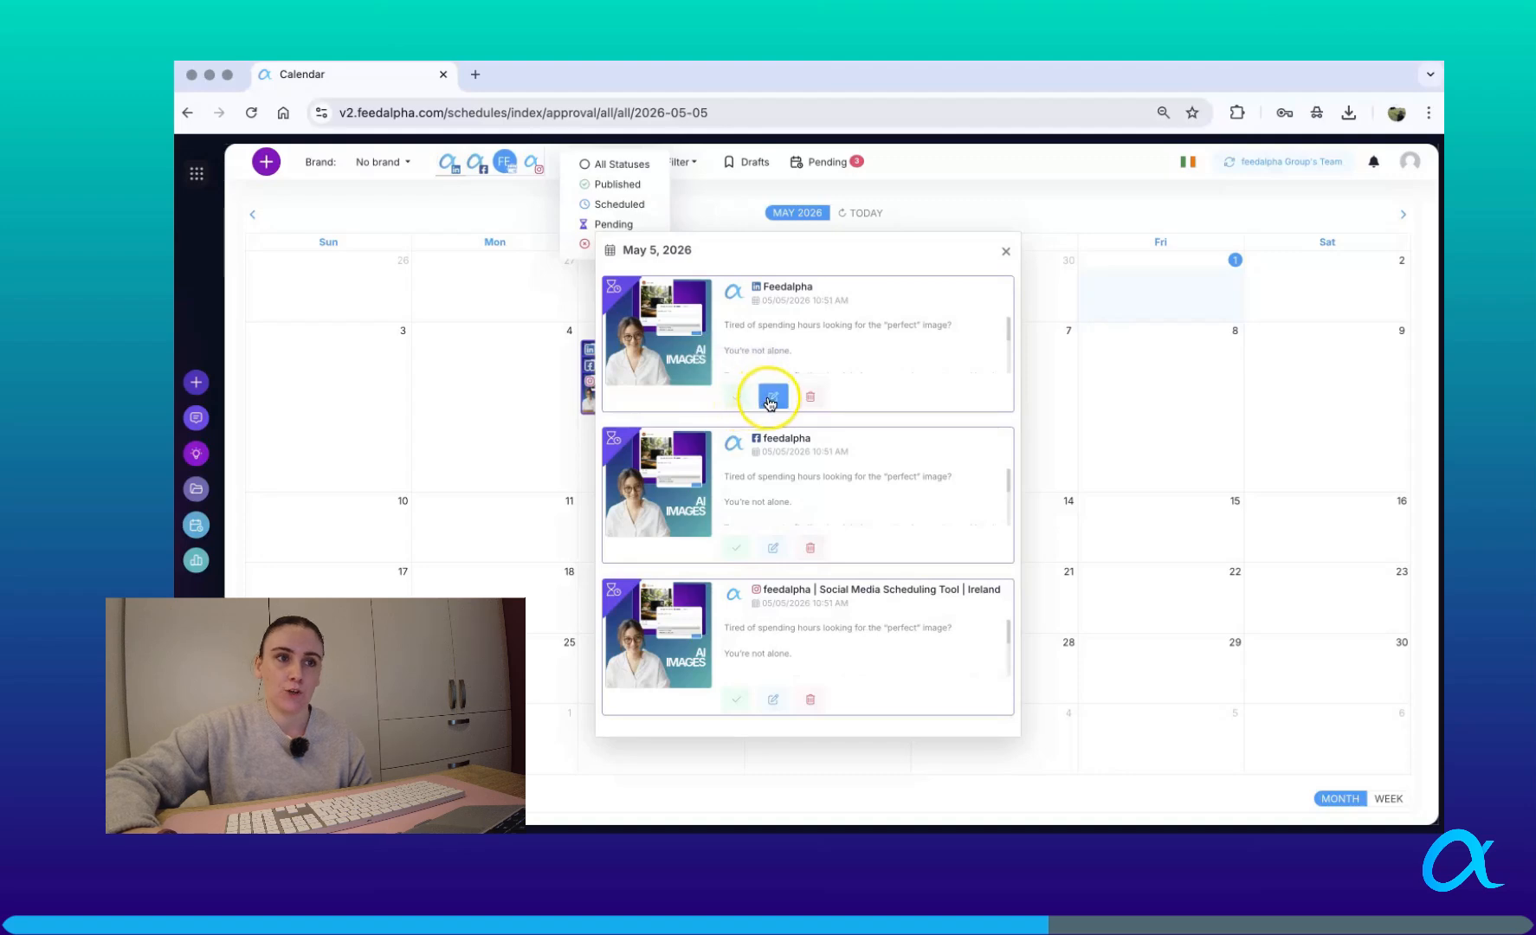
left_click(772, 398)
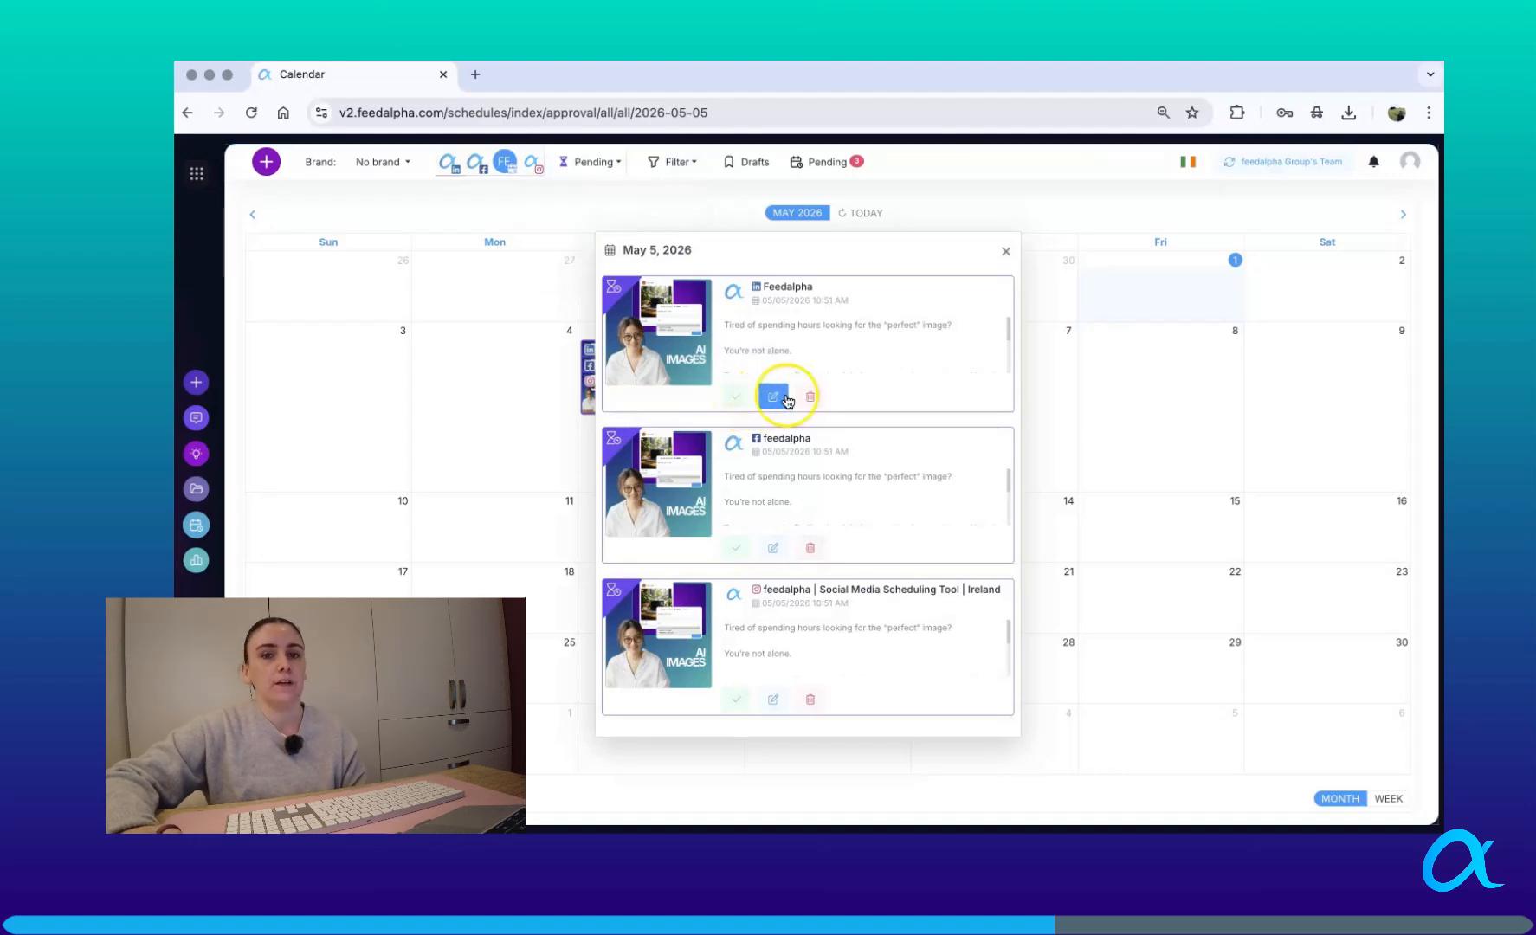
scroll(840, 476, "down", 3)
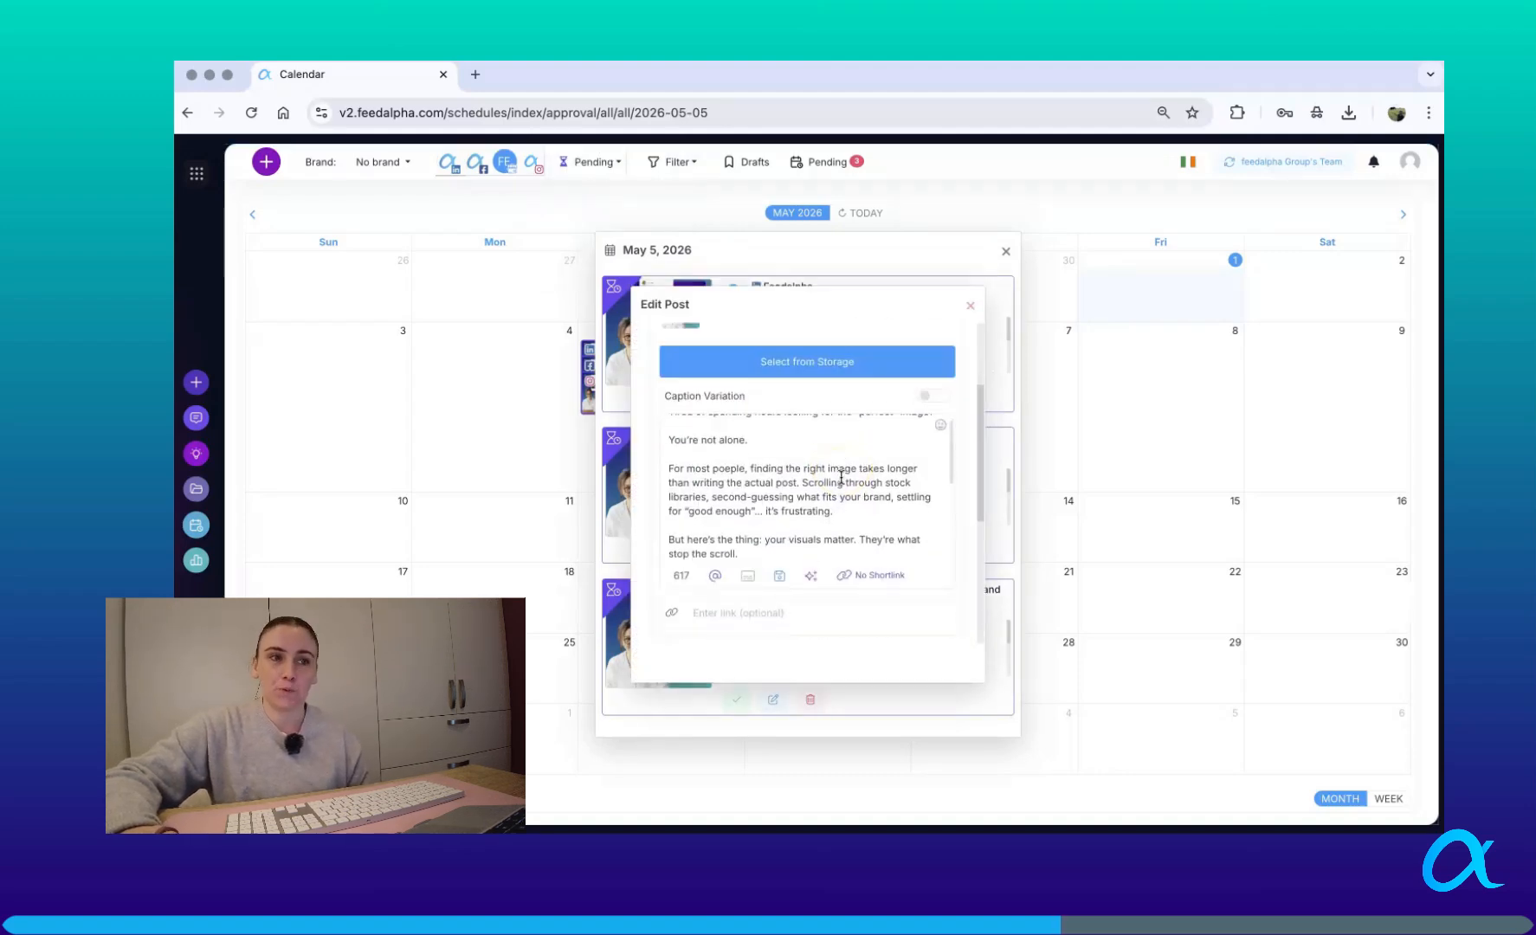
scroll(840, 478, "down", 3)
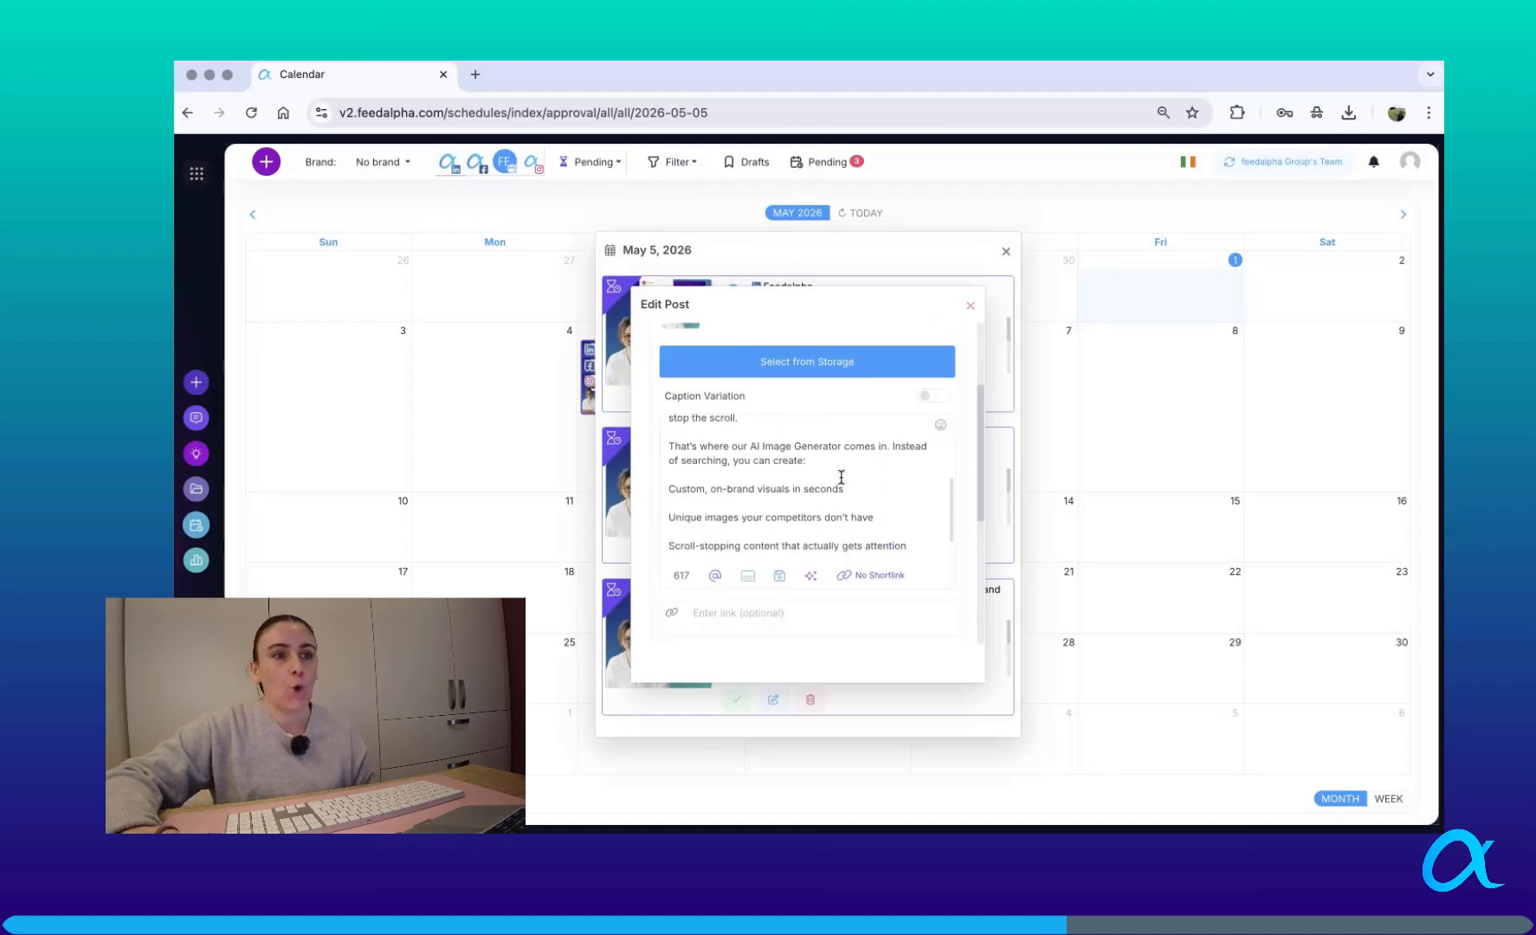
- Add the comment "Add a link to this post" to the pending LinkedIn post and save the post
scroll(959, 475, "down", 2)
left_click(958, 474)
scroll(968, 473, "down", 5)
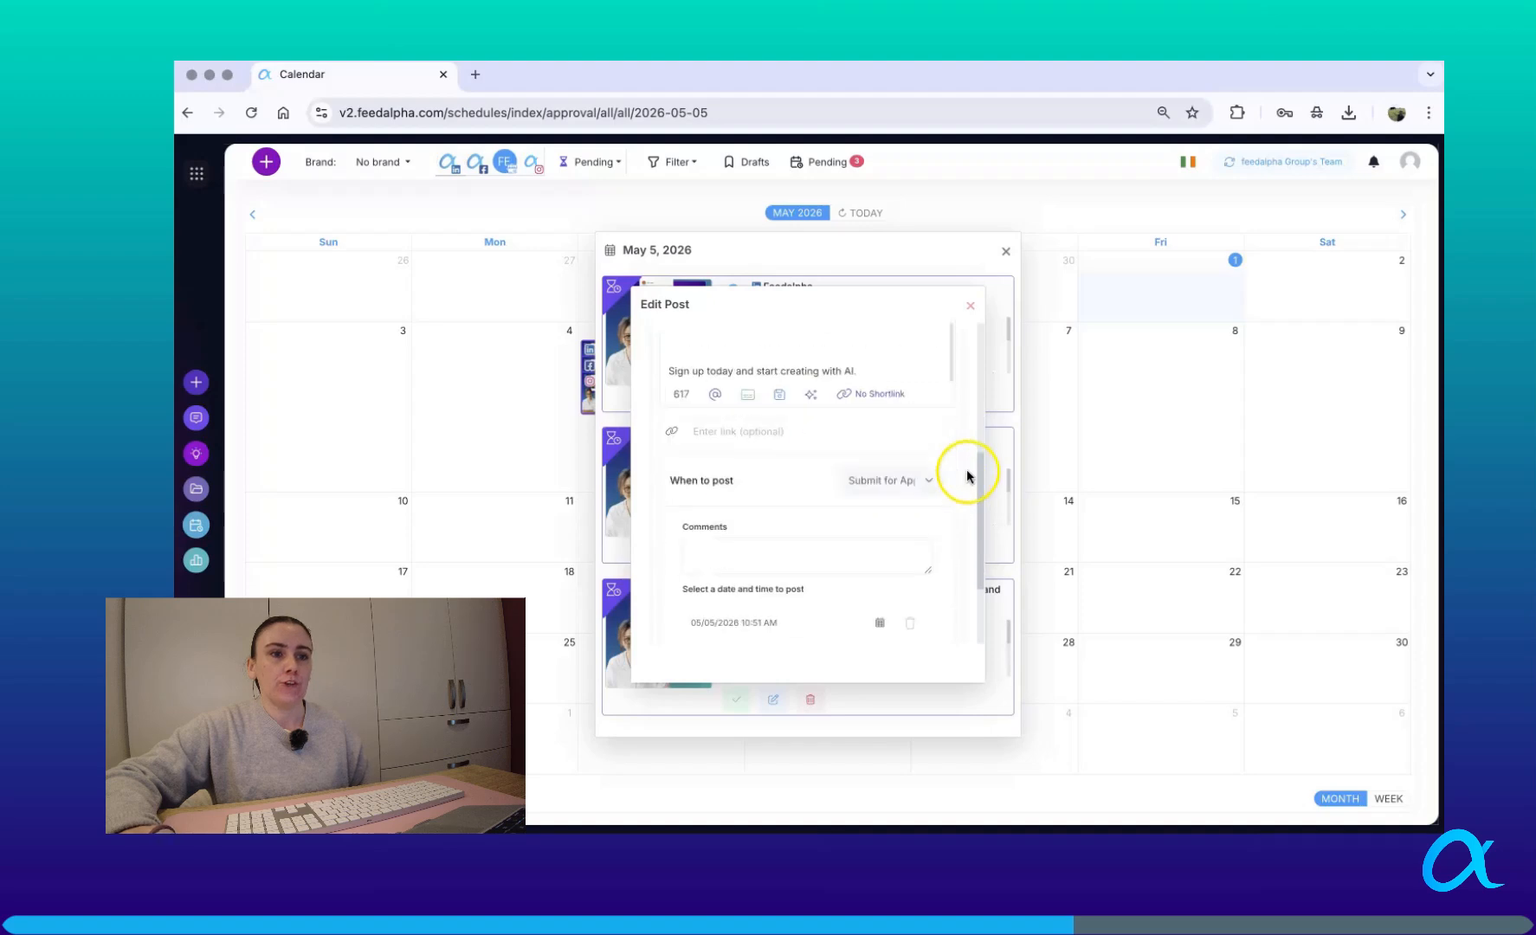
left_click(801, 456)
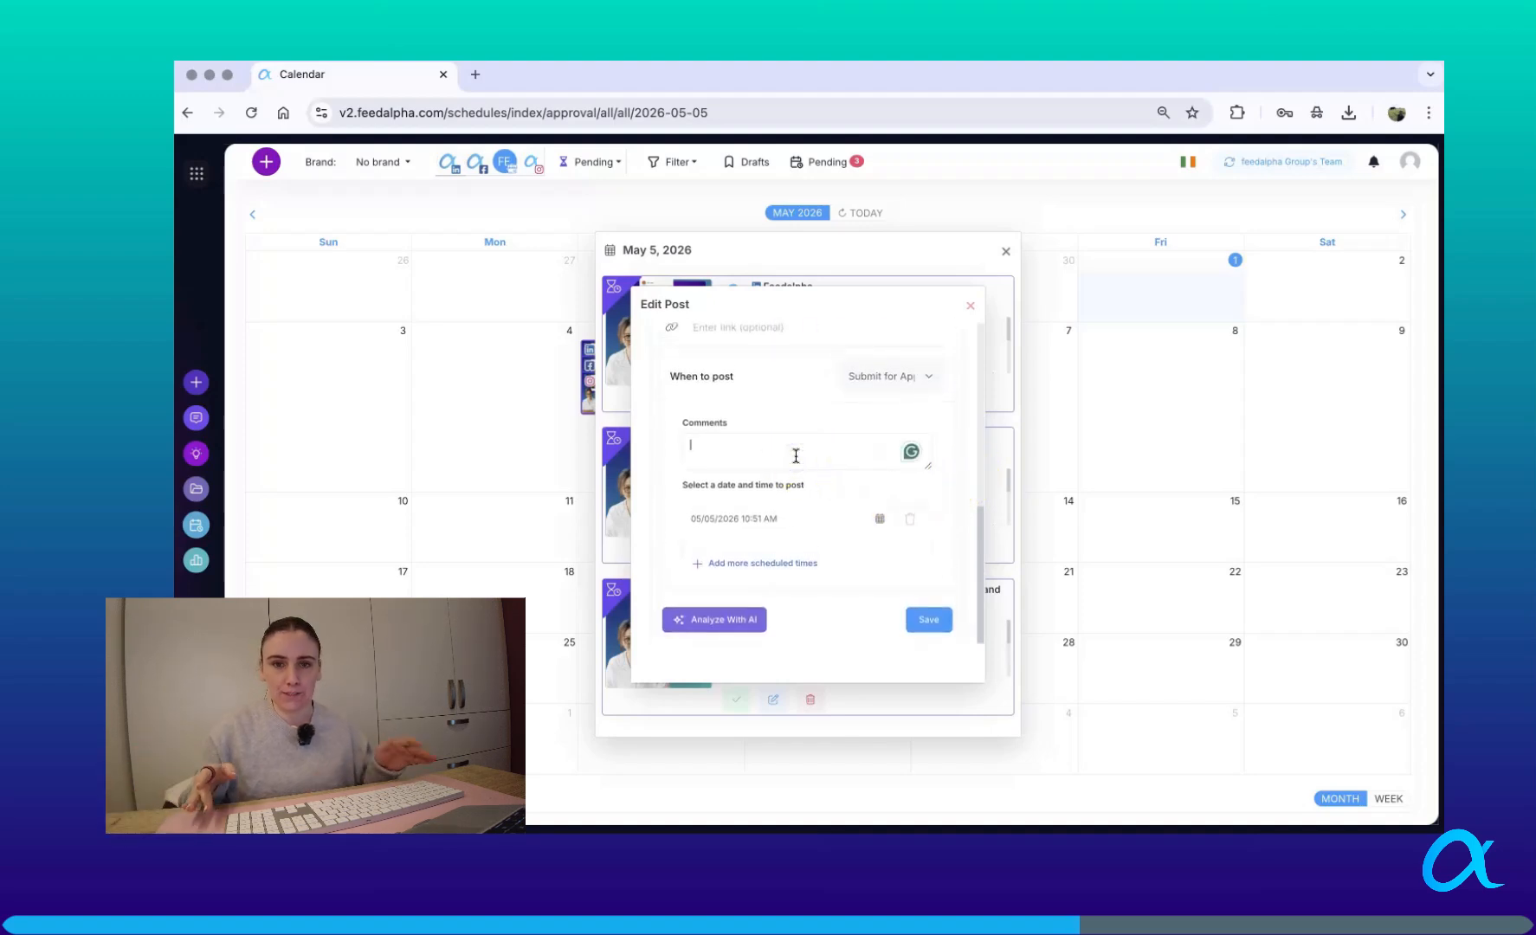
type("A")
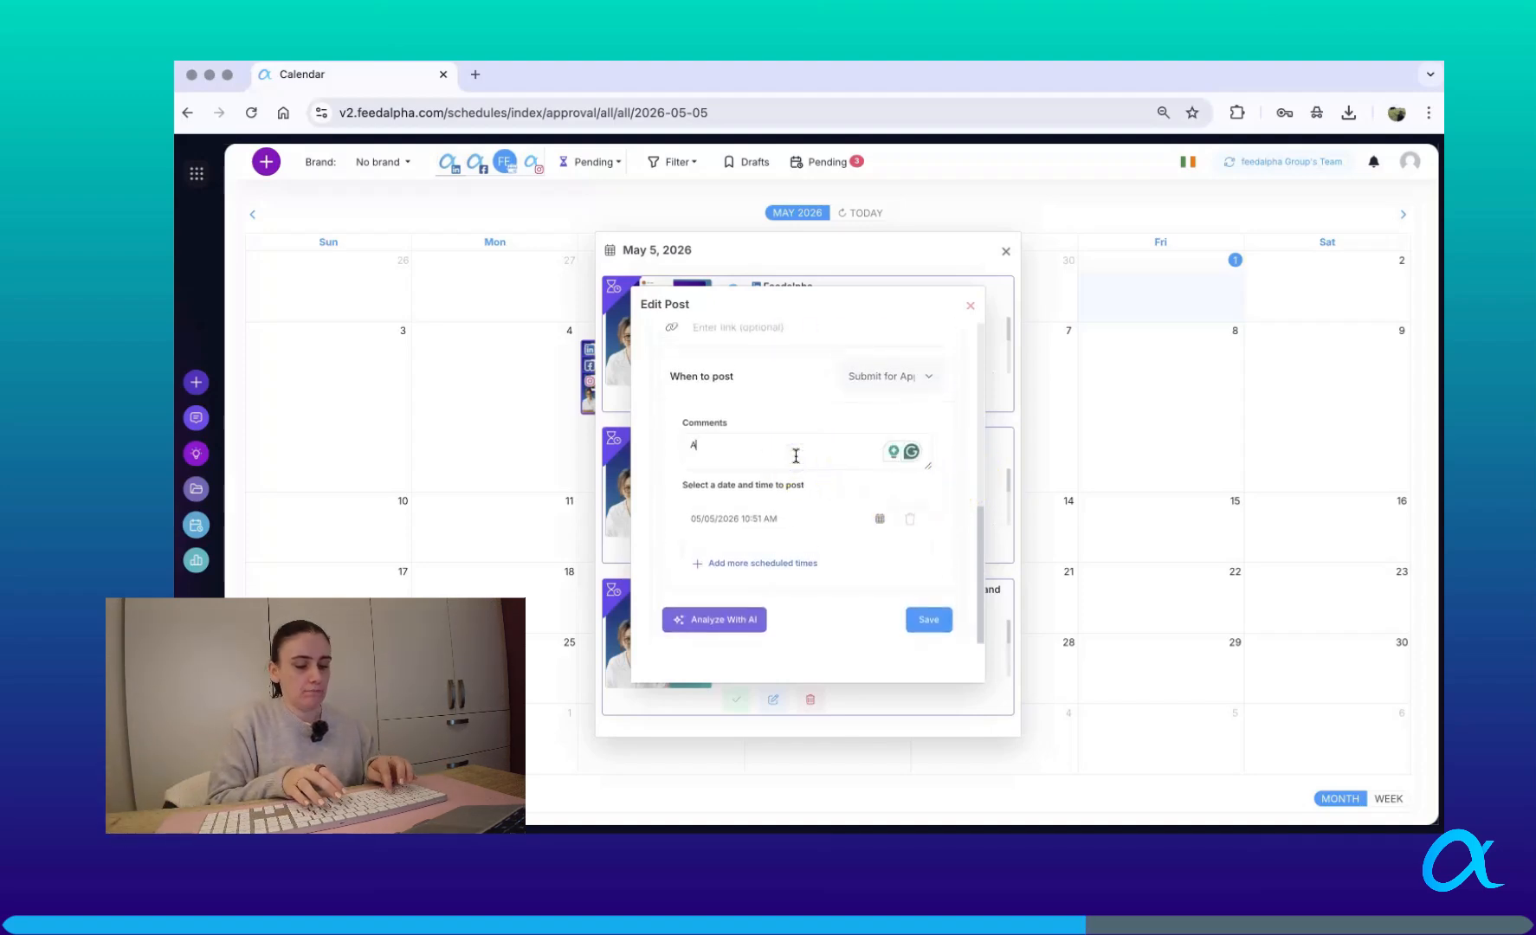
type("dd a link")
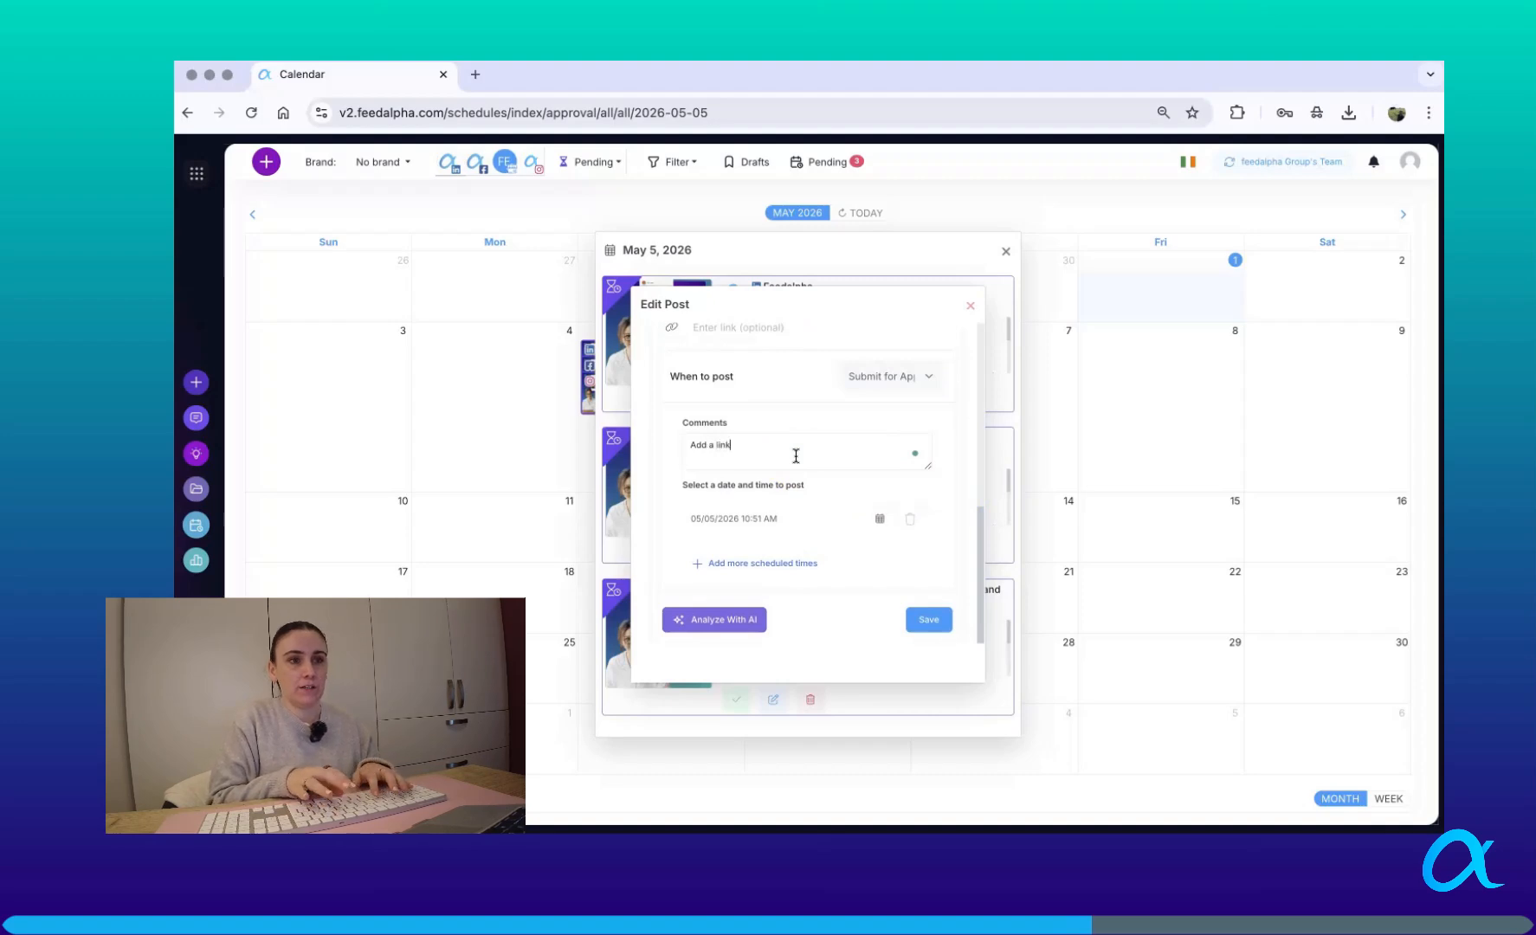
type(" to this post")
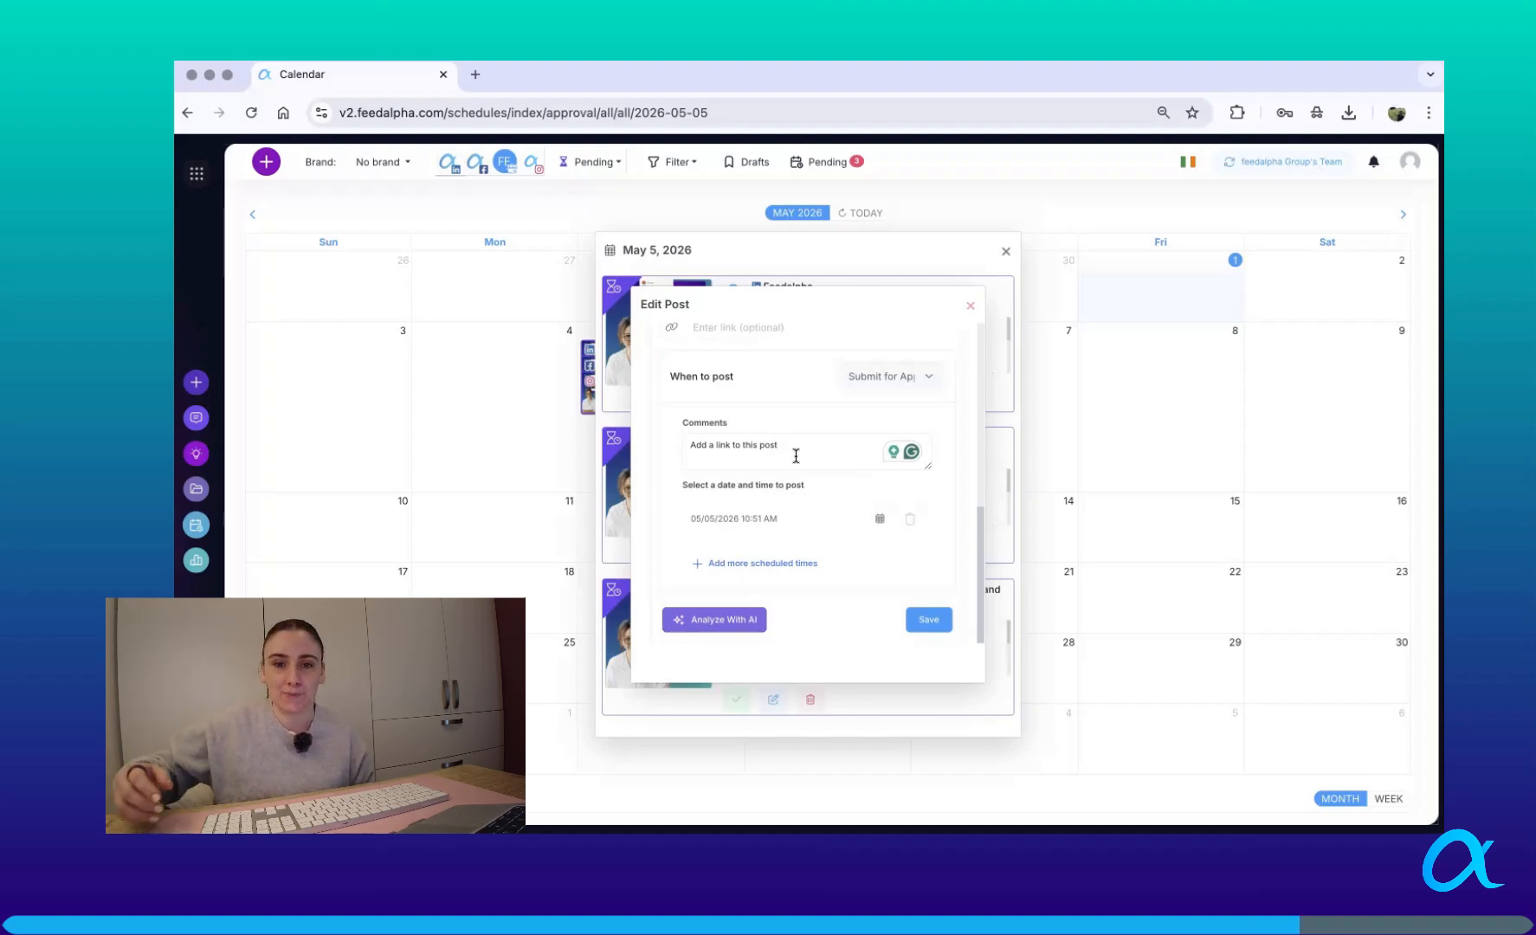
left_click(926, 620)
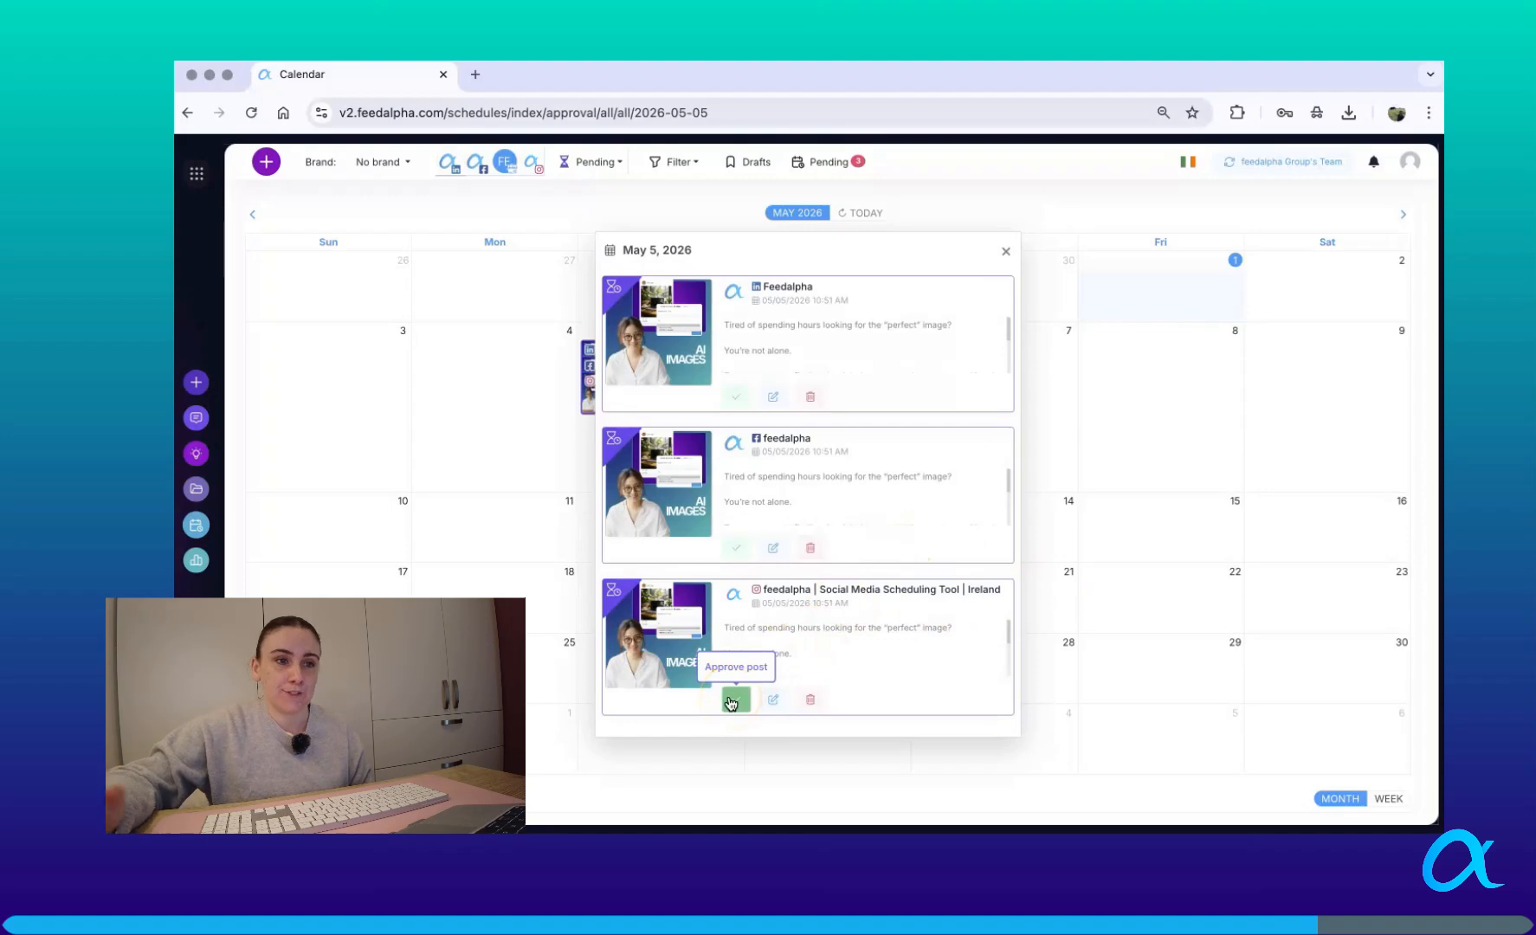
- Approve the pending Instagram post of May 5, 2026 and close that day's post list
left_click(734, 700)
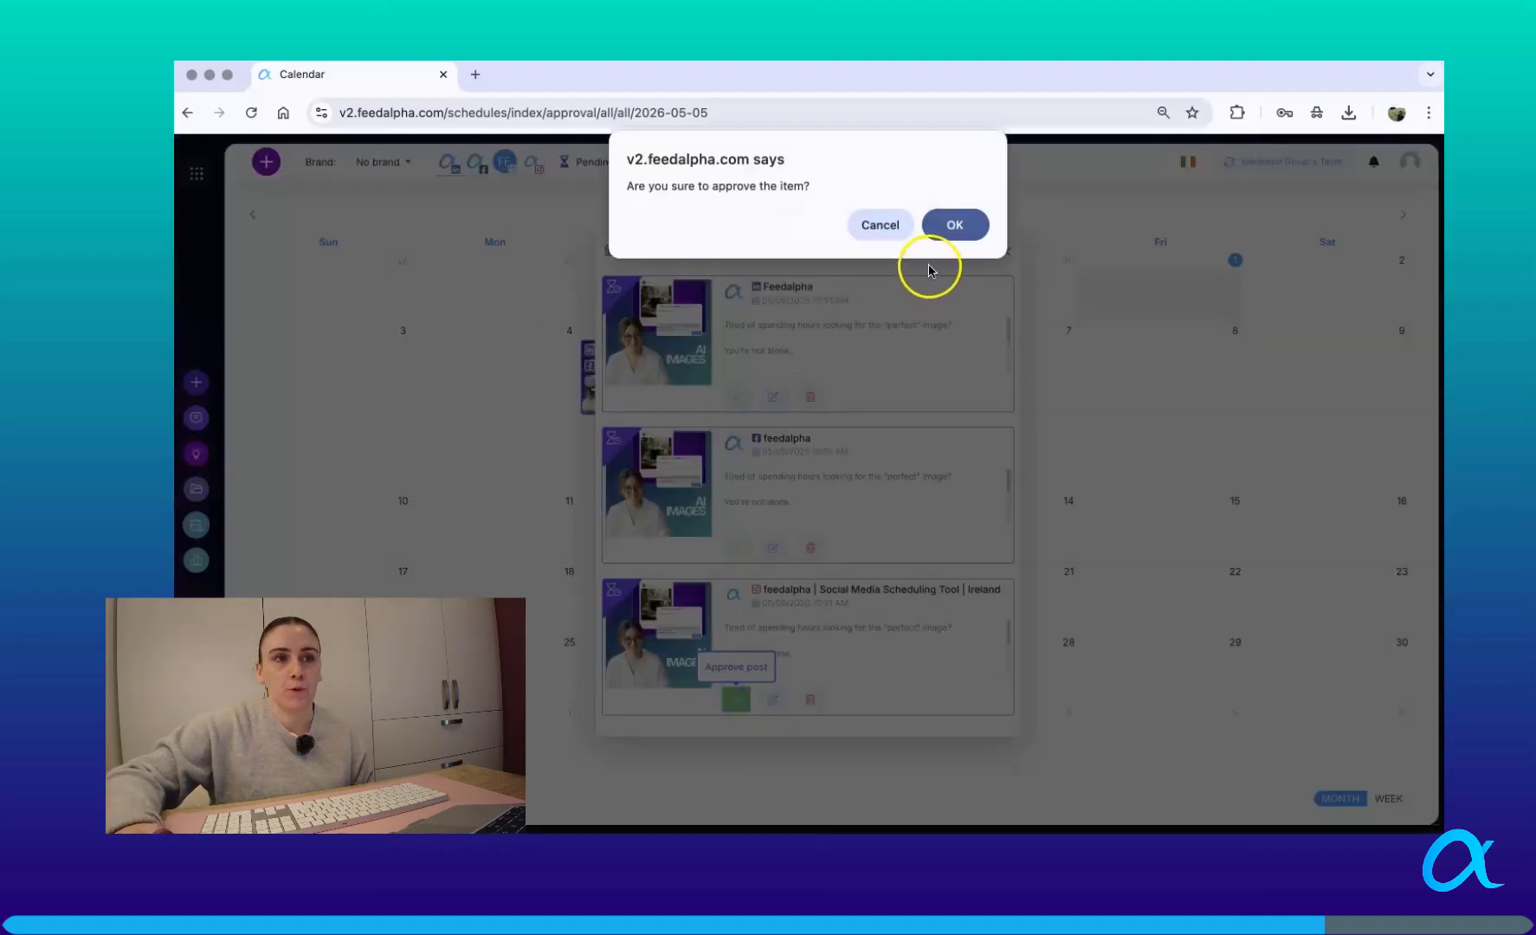
left_click(952, 227)
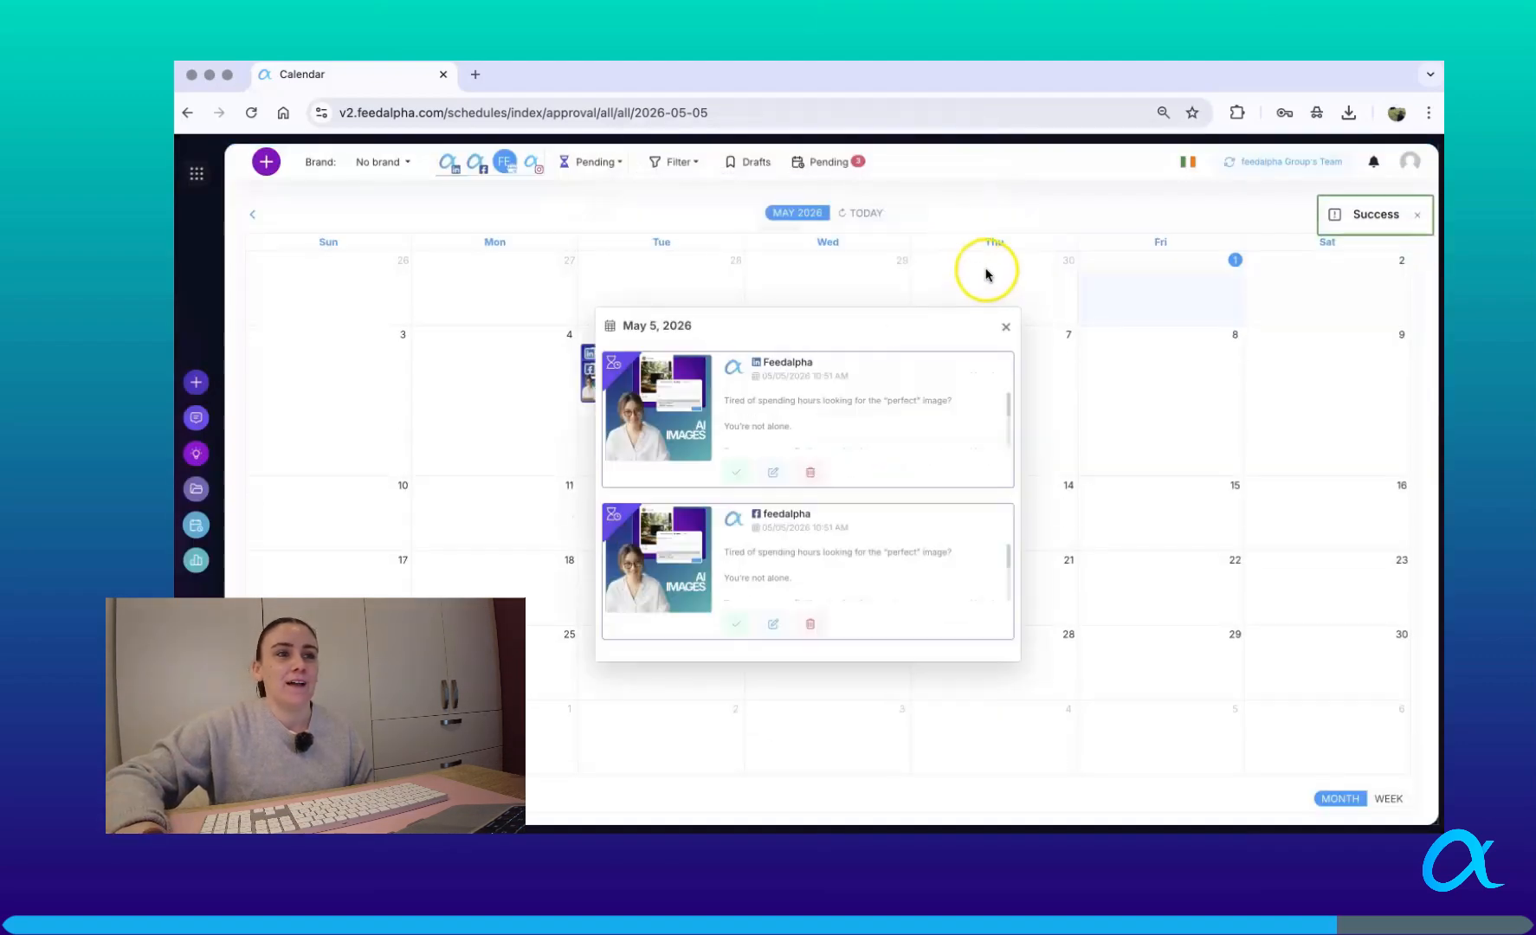
left_click(1004, 327)
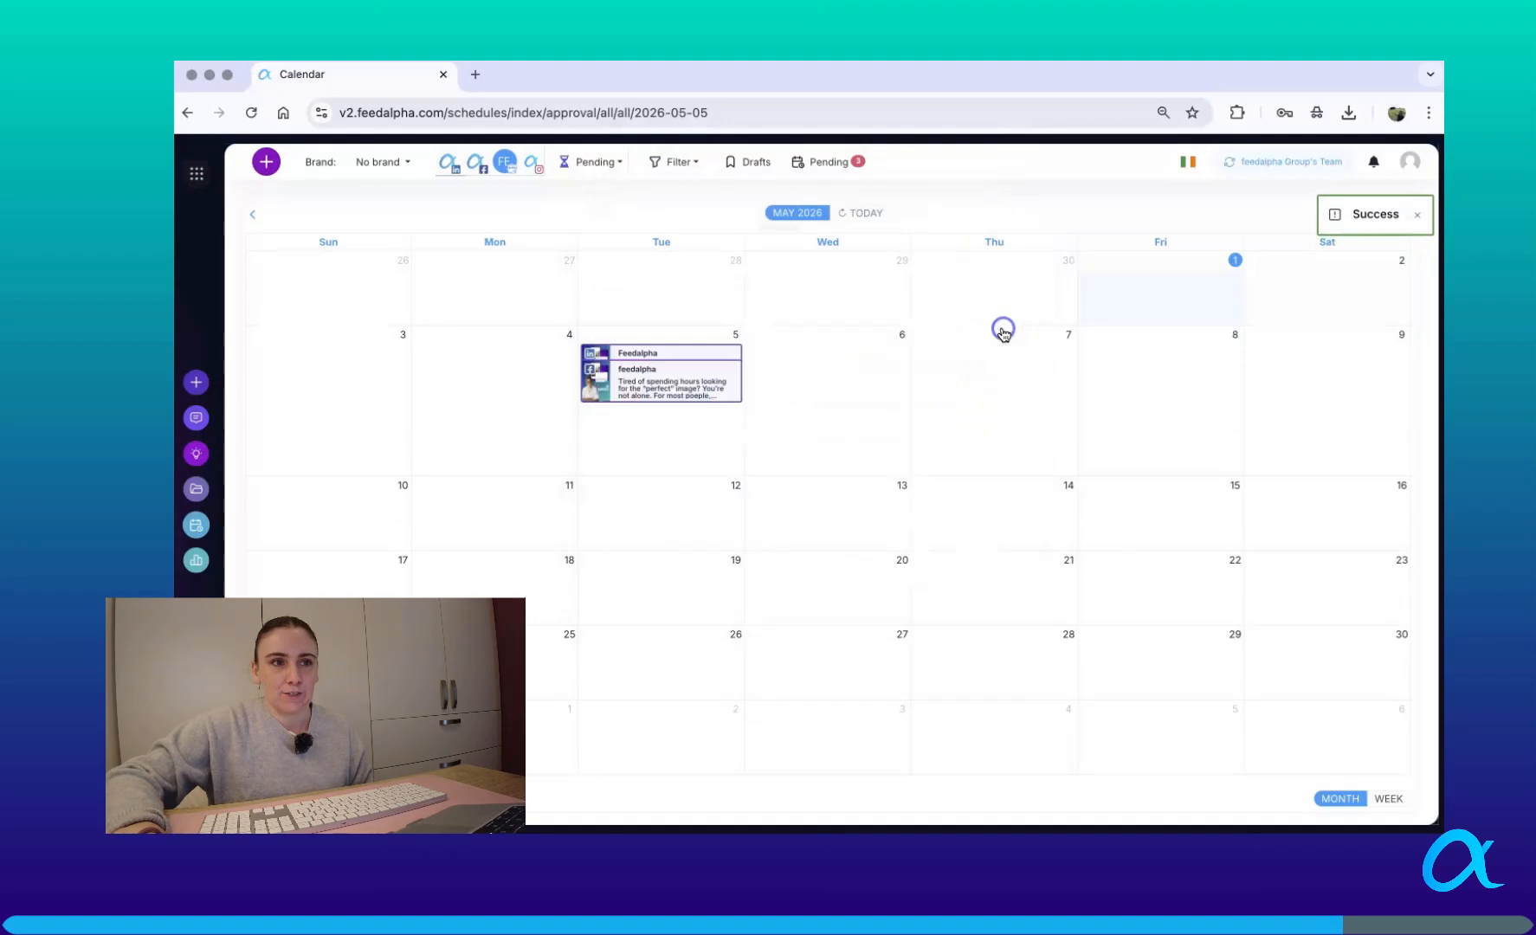
- Show calendar posts of all statuses and preview the LinkedIn post on May 5, 2026
left_click(606, 168)
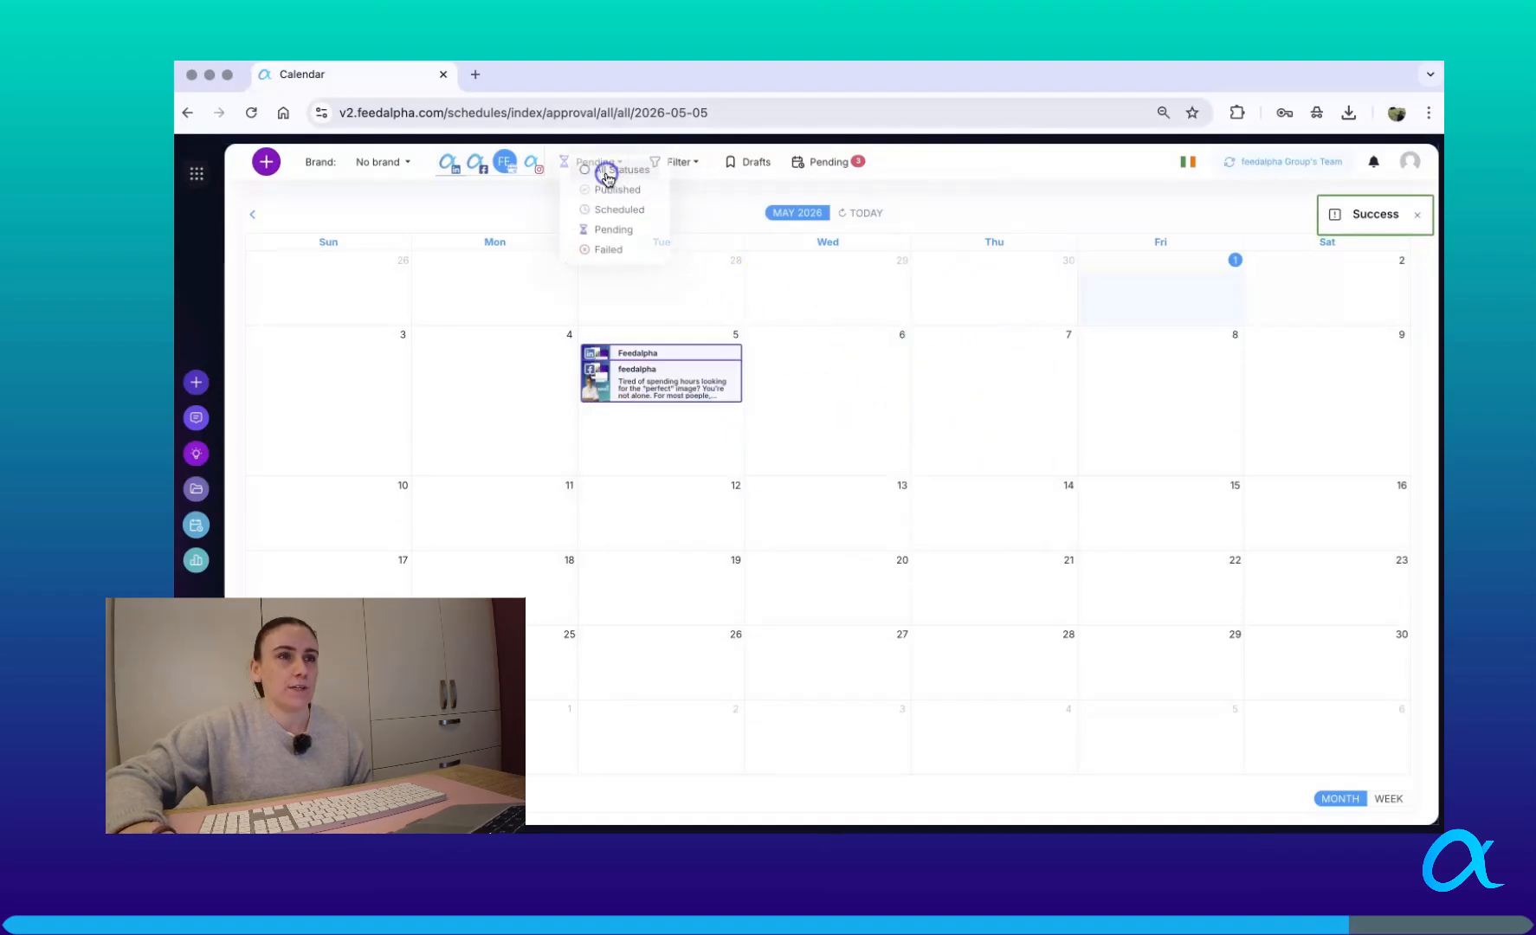
left_click(606, 163)
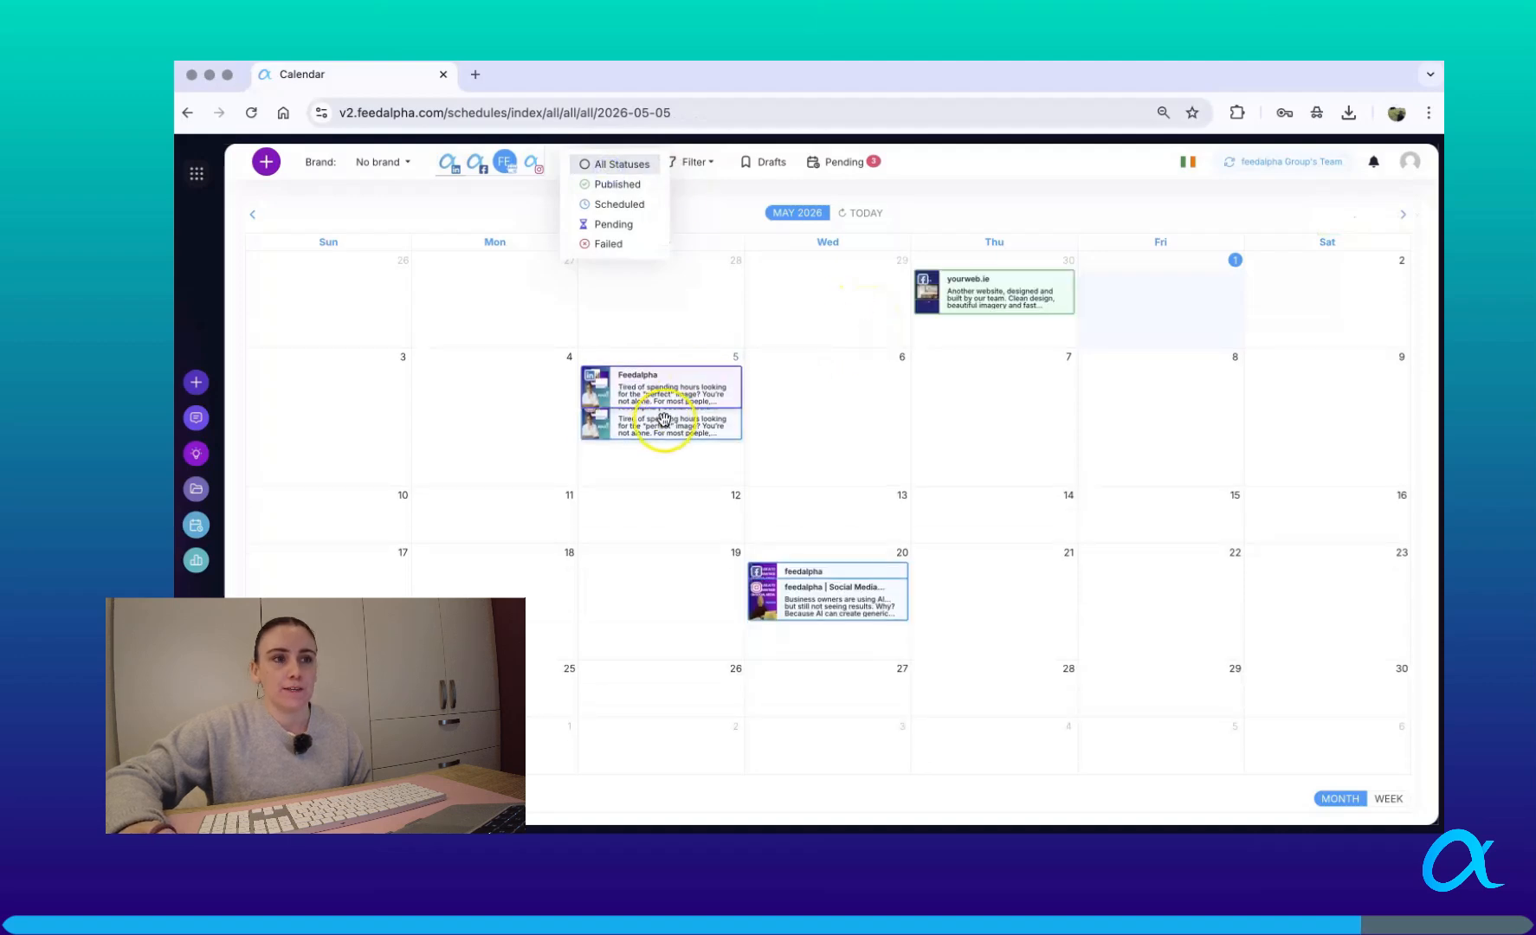
mouse_move(651, 431)
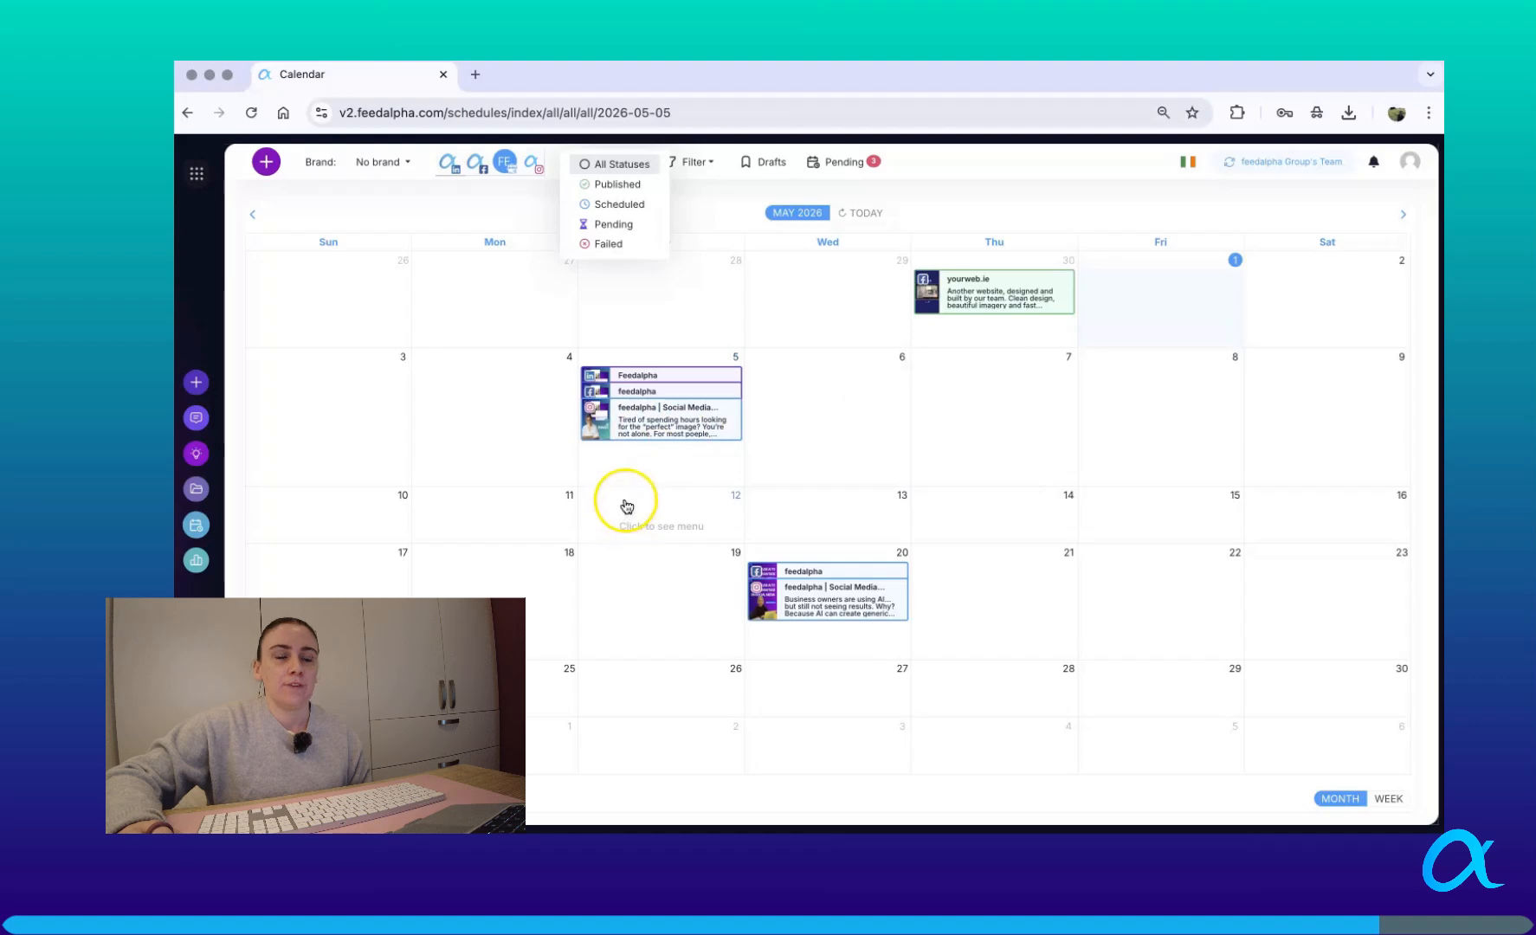
mouse_move(680, 373)
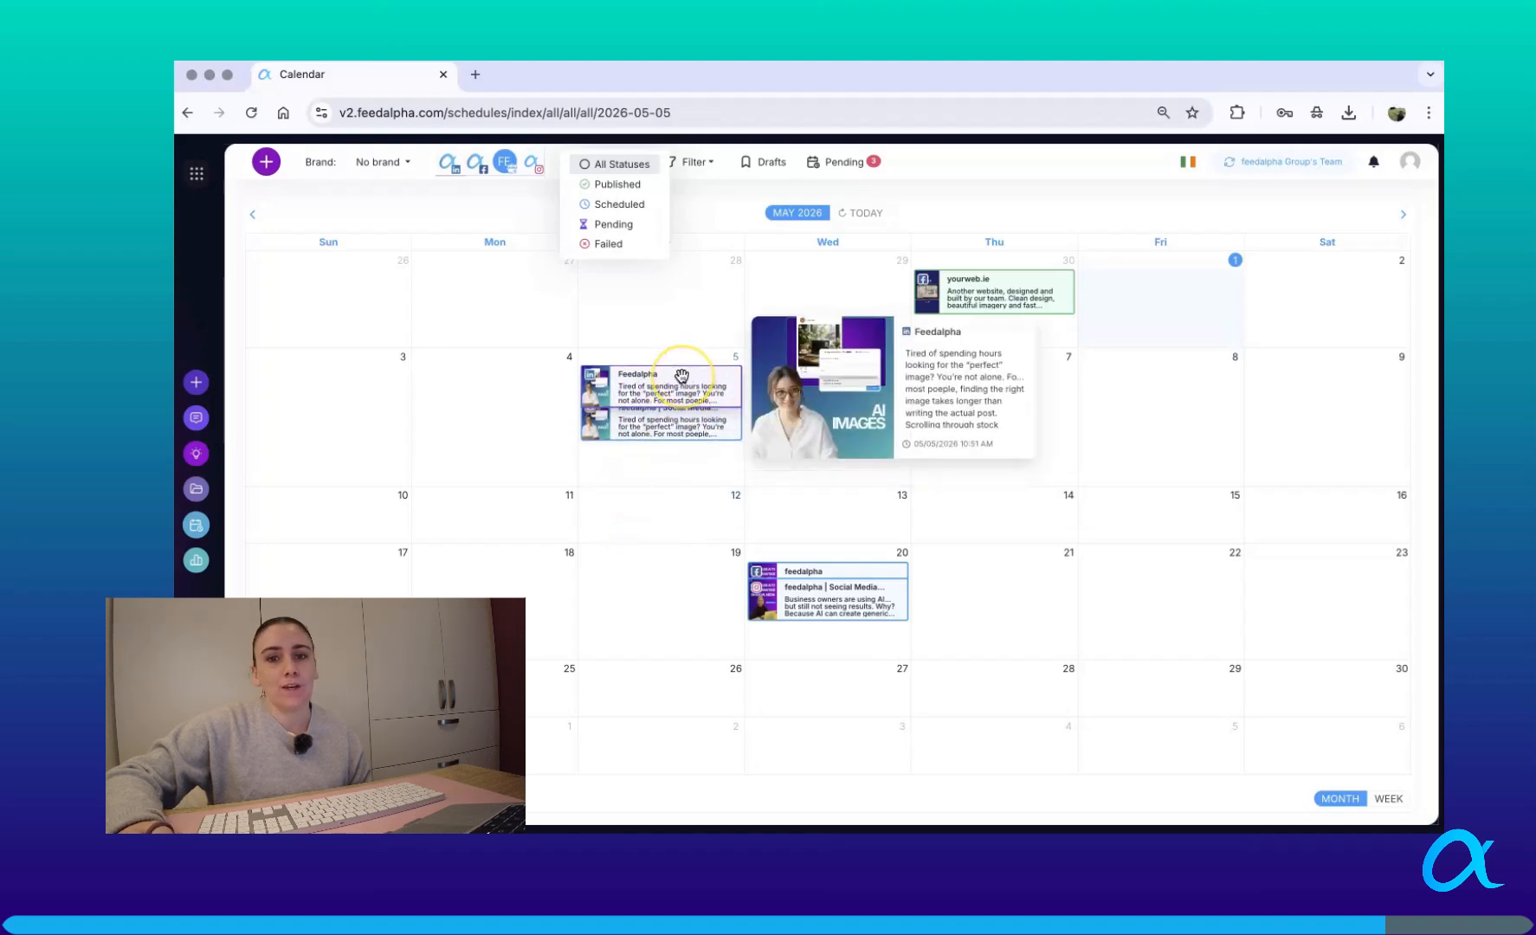